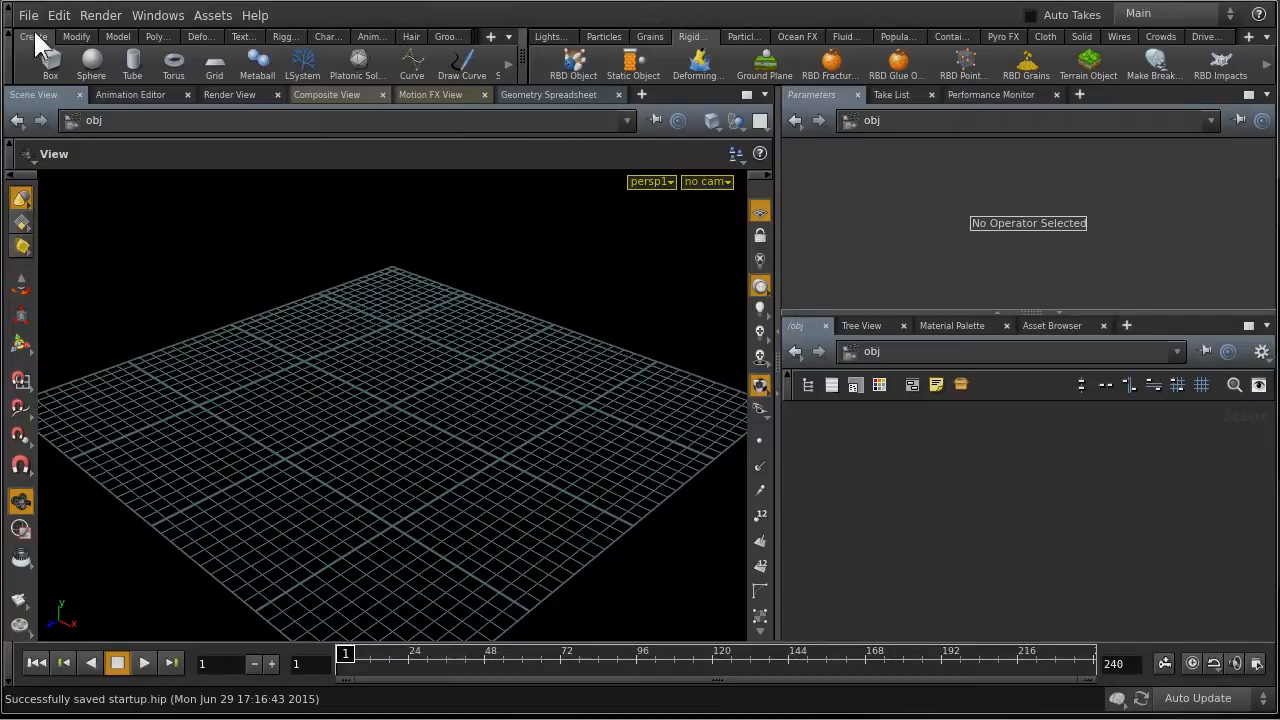
- Create a sphere at the origin and raise it by setting its Y translate to 5
ctrl+click(92, 60)
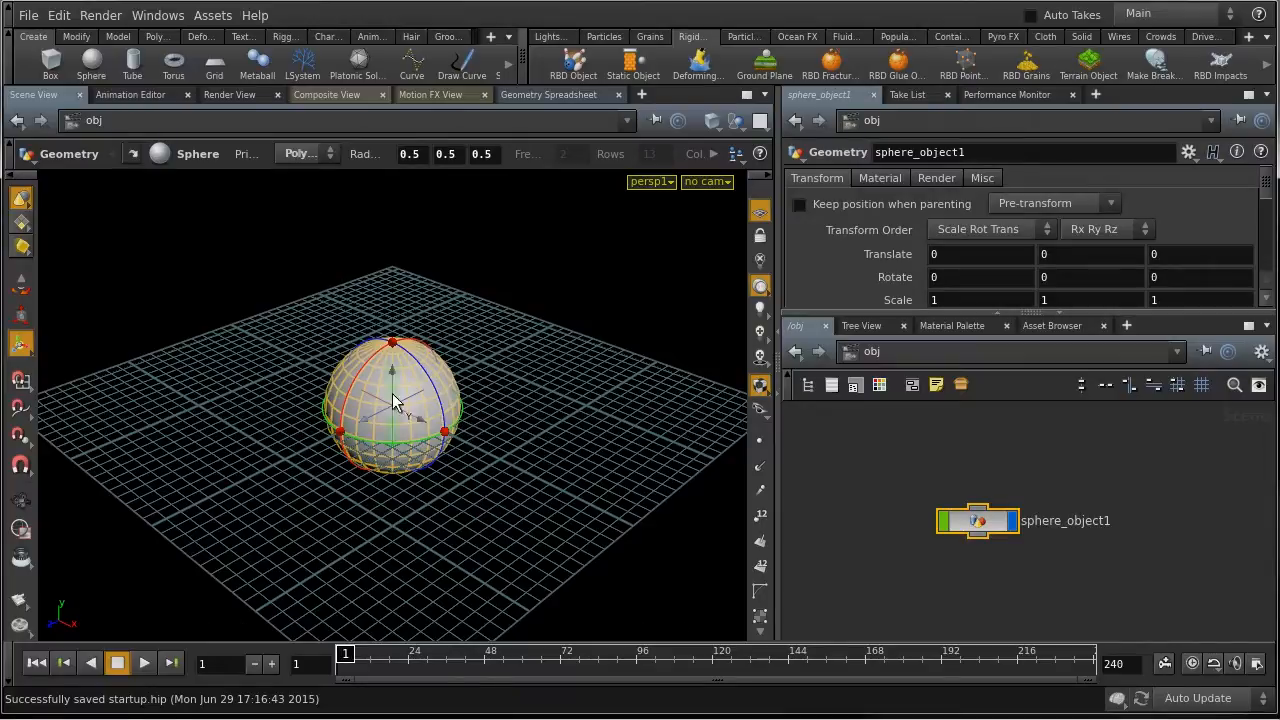
drag(393, 378, 398, 170)
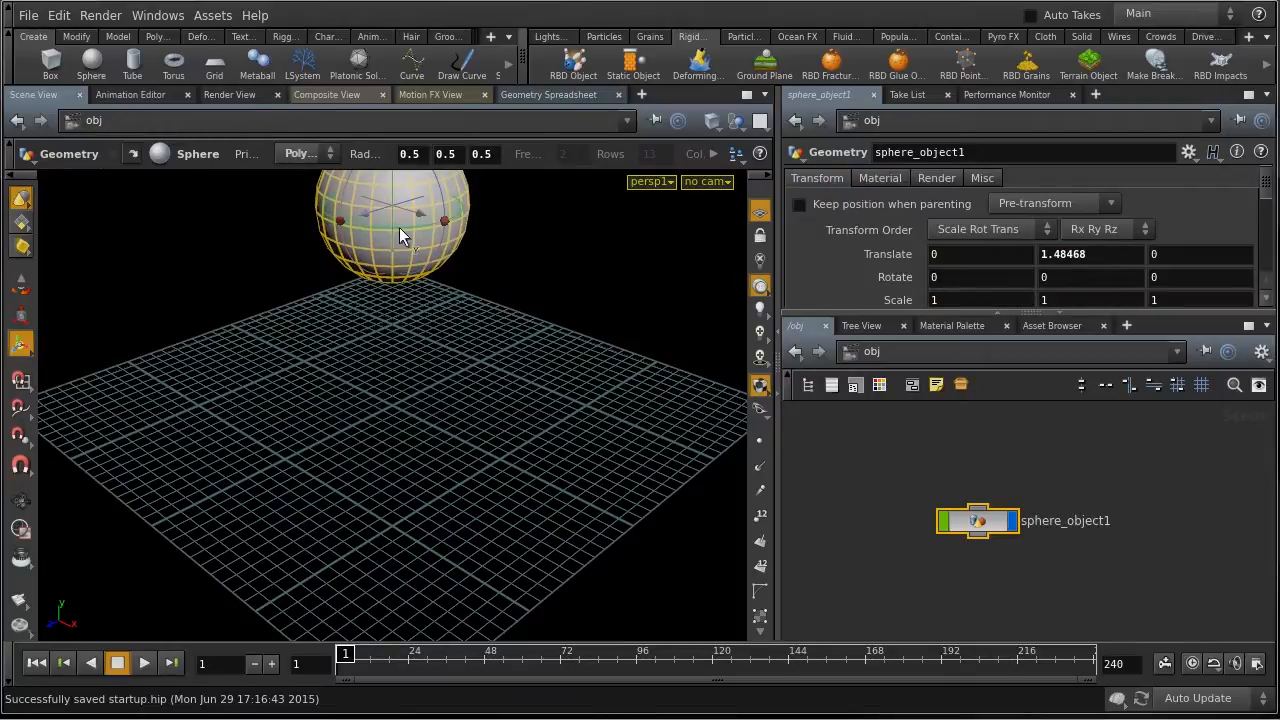
drag(393, 186, 556, 225)
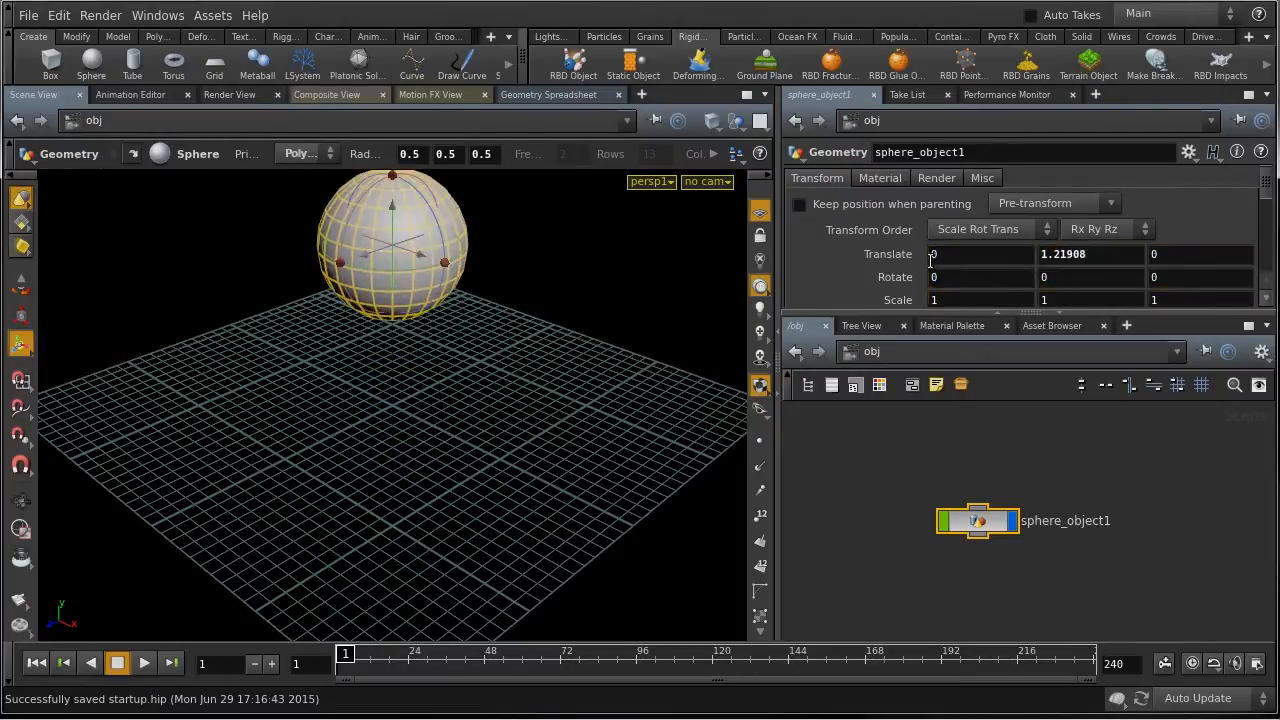
click(1115, 255)
double_click(1115, 255)
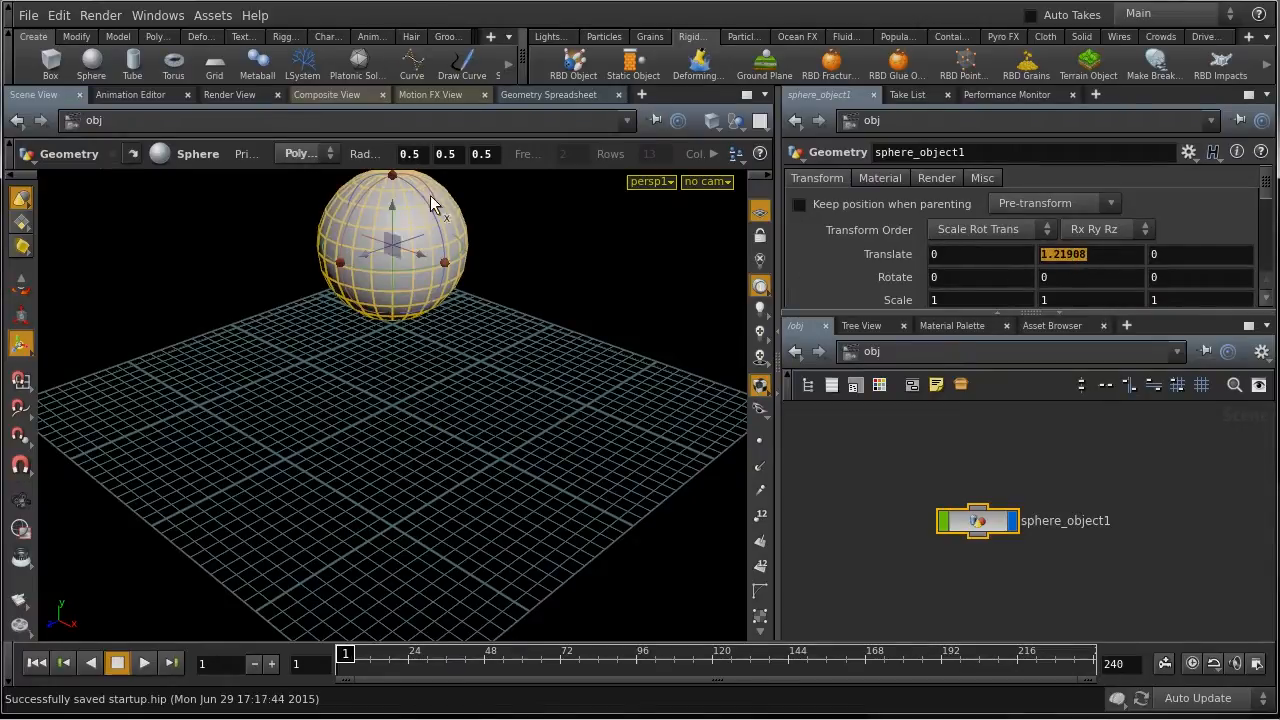
click(1098, 258)
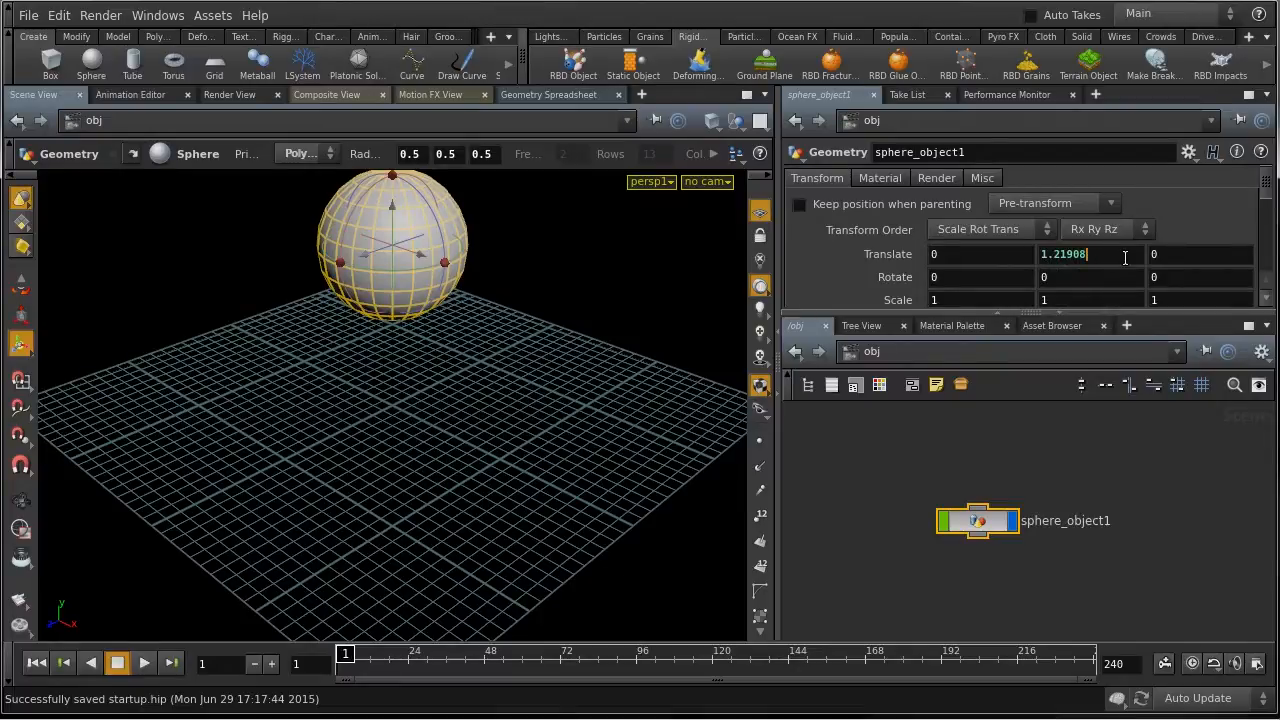
double_click(1097, 254)
text(5)
key(Return)
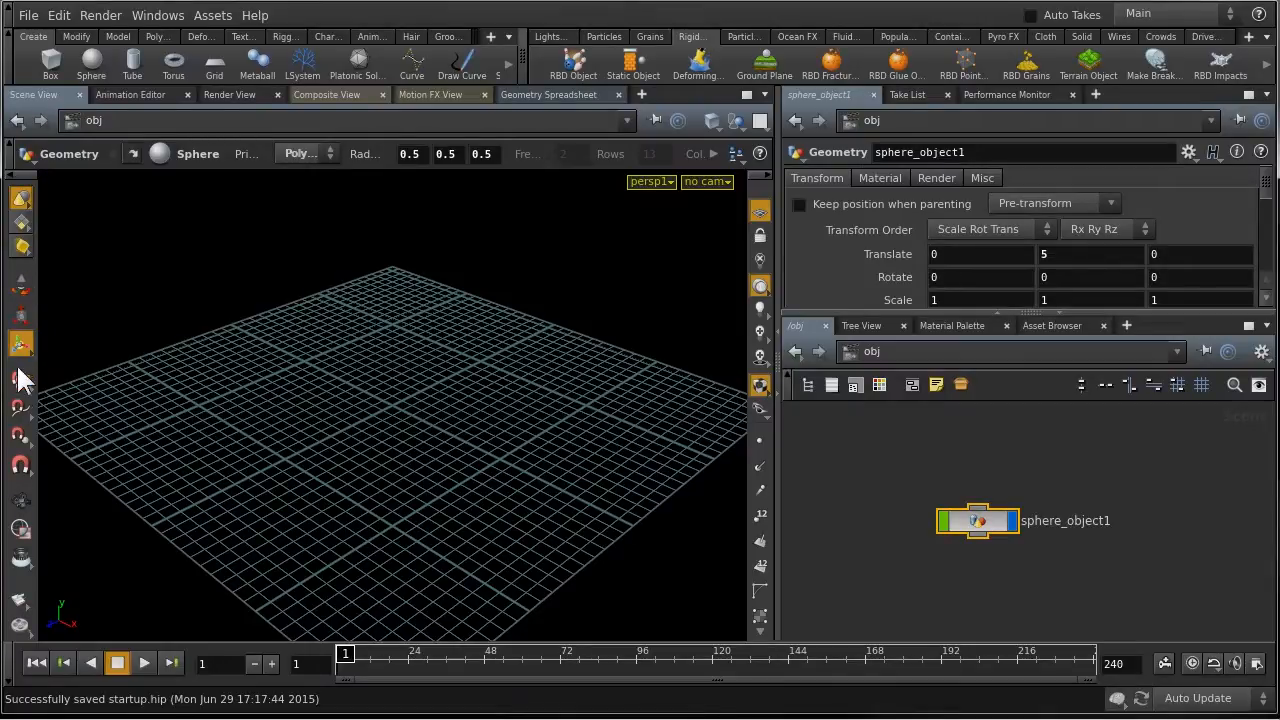
- Reframe the 3D view to examine the raised sphere together with the whole construction grid
right_click(22, 464)
click(24, 455)
click(442, 414)
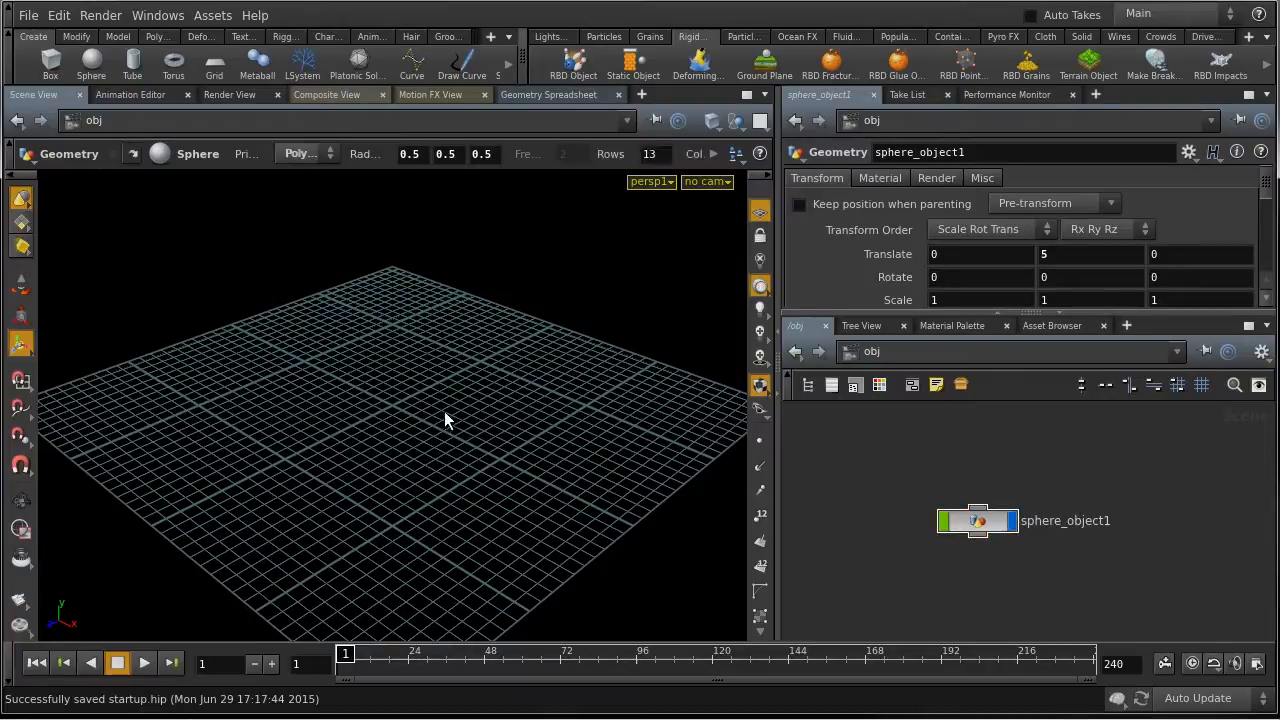
key(Escape)
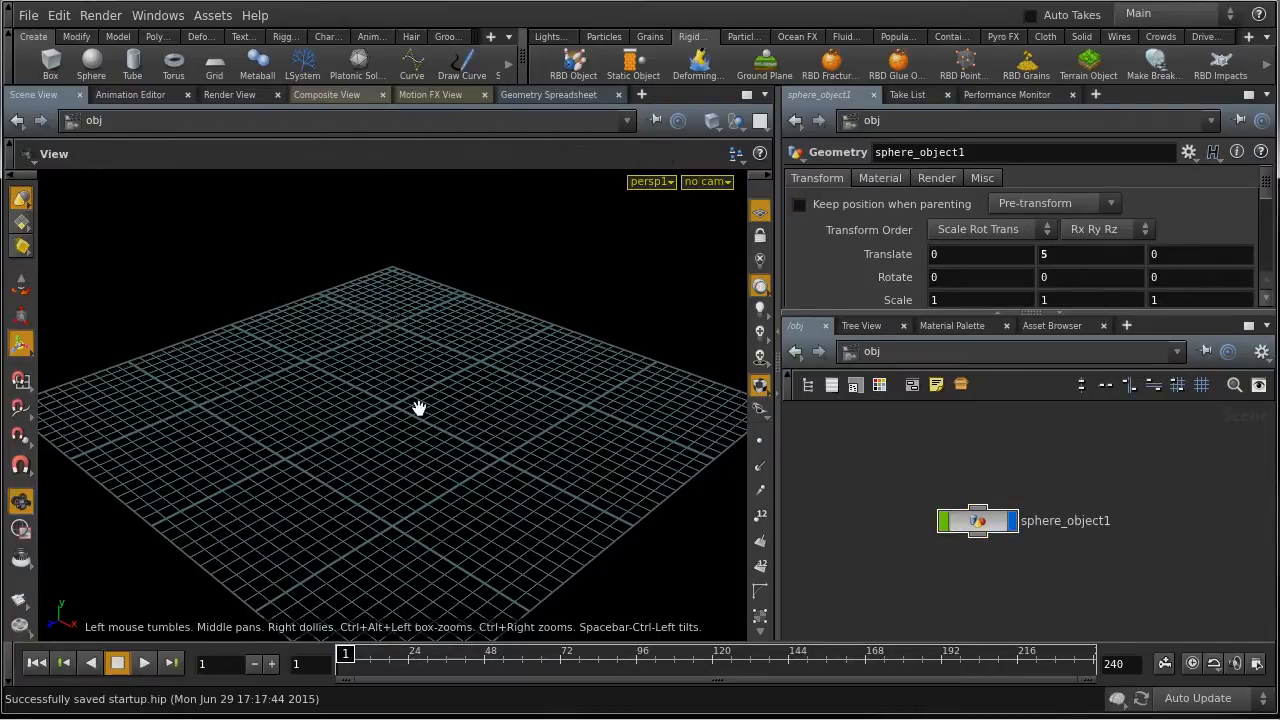
key(space)
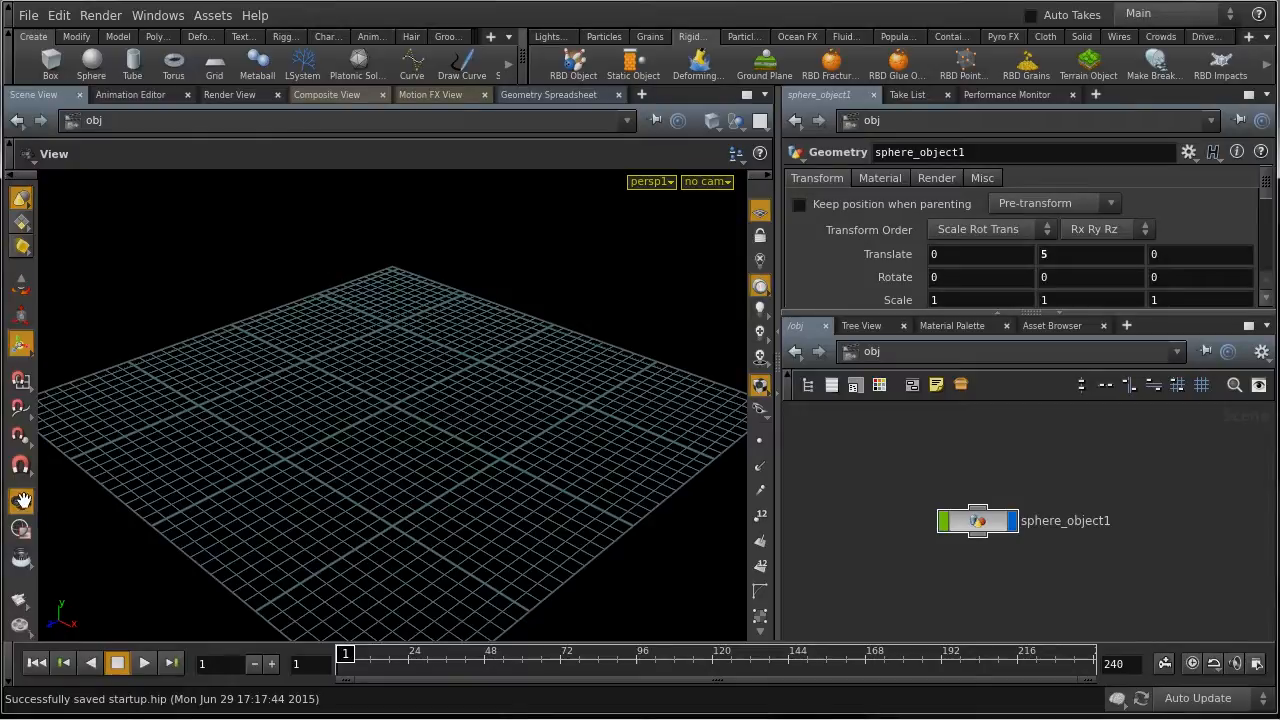
key(Escape)
middle_drag(451, 374, 421, 561)
scroll(452, 486, down, 8)
drag(431, 506, 447, 380)
middle_drag(447, 380, 525, 476)
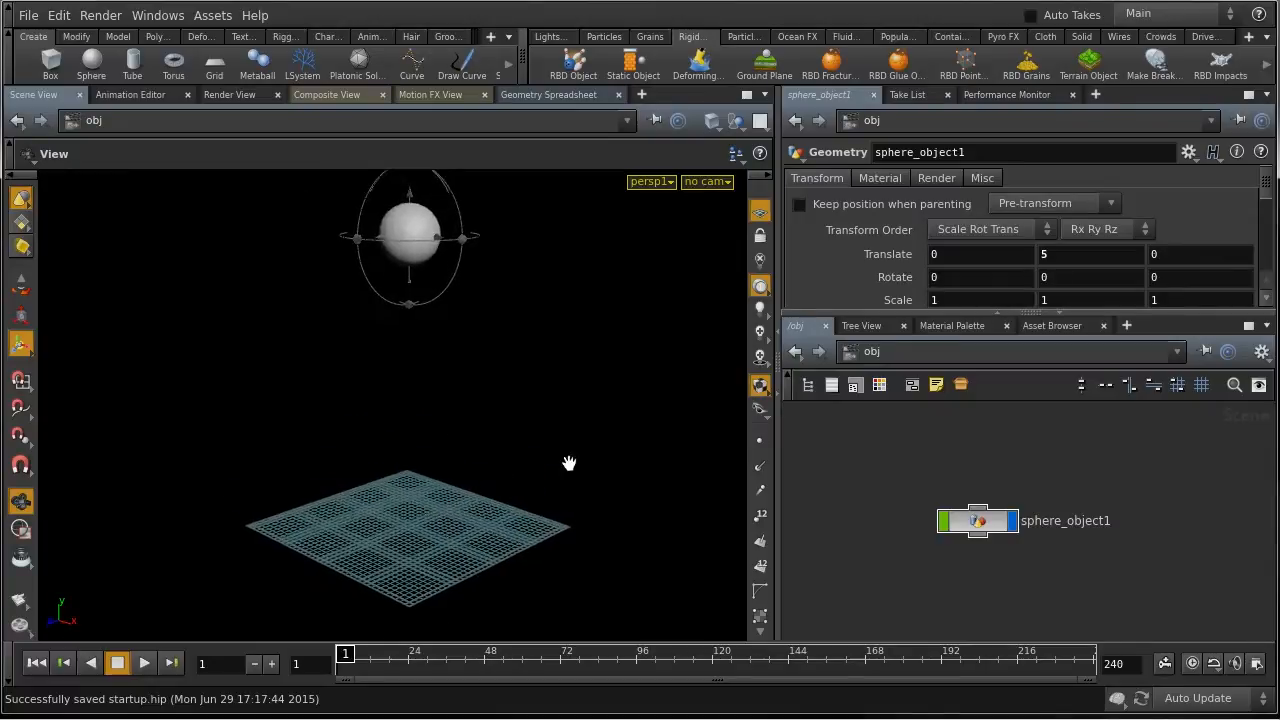
right_drag(520, 457, 508, 454)
middle_drag(490, 420, 476, 439)
right_drag(476, 439, 533, 421)
middle_drag(533, 421, 533, 408)
right_drag(548, 400, 517, 400)
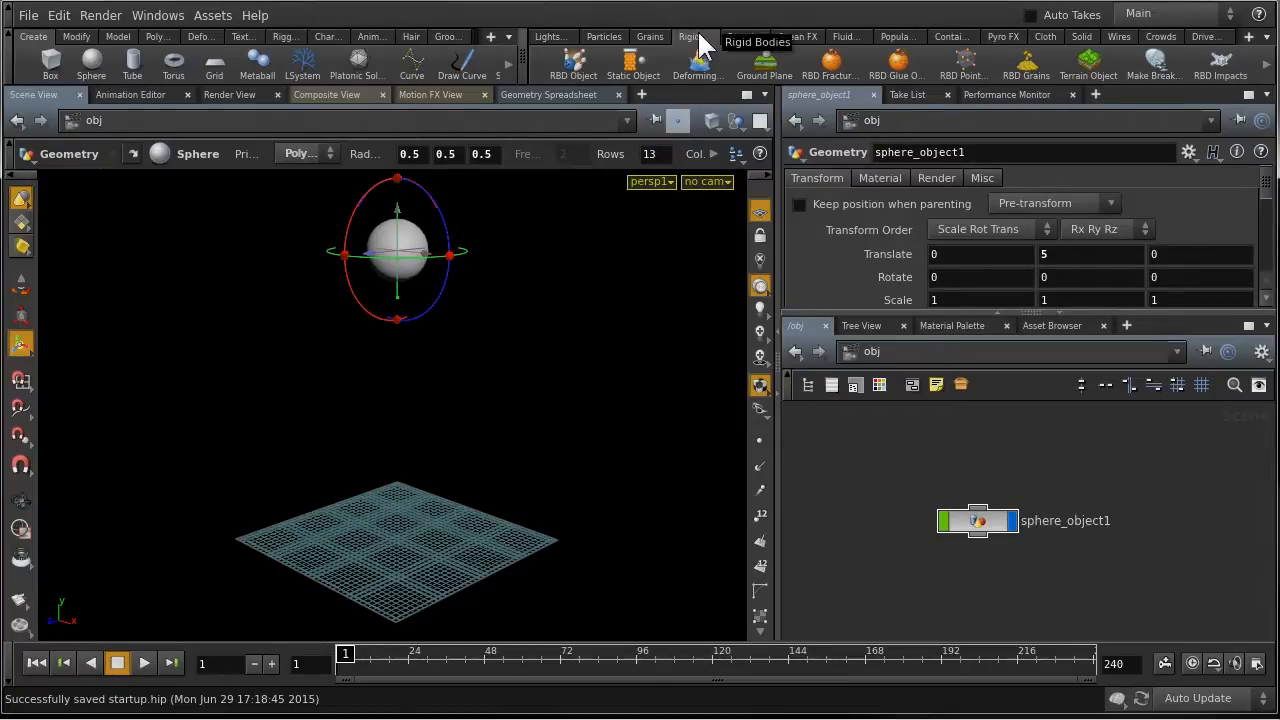
- Add a rigid body ground plane at the origin and test the playback, returning to frame 1
click(763, 60)
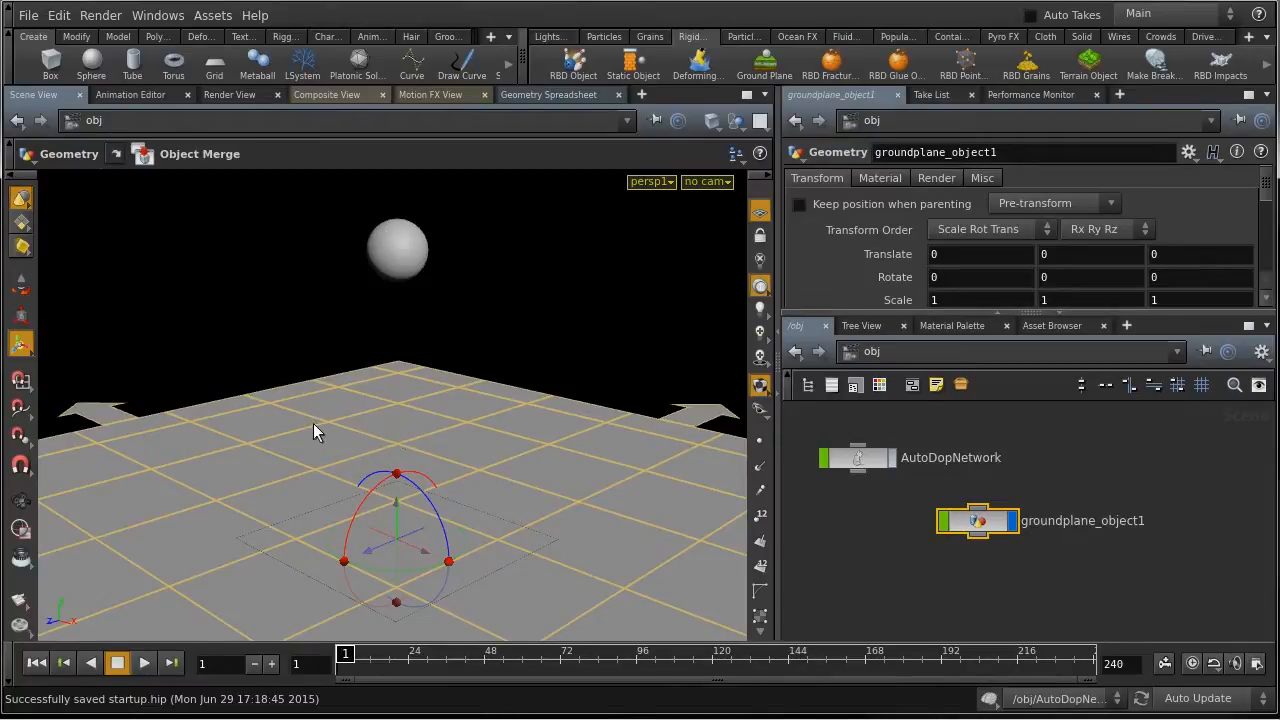
click(483, 266)
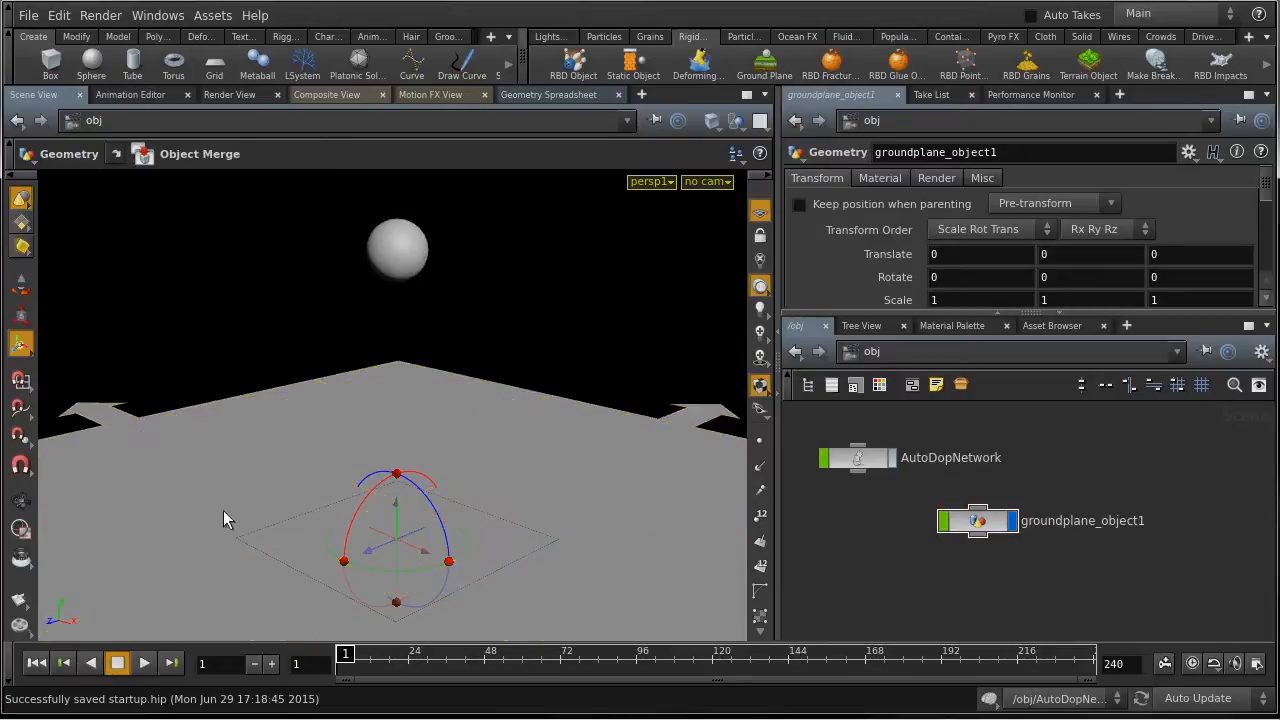
click(146, 664)
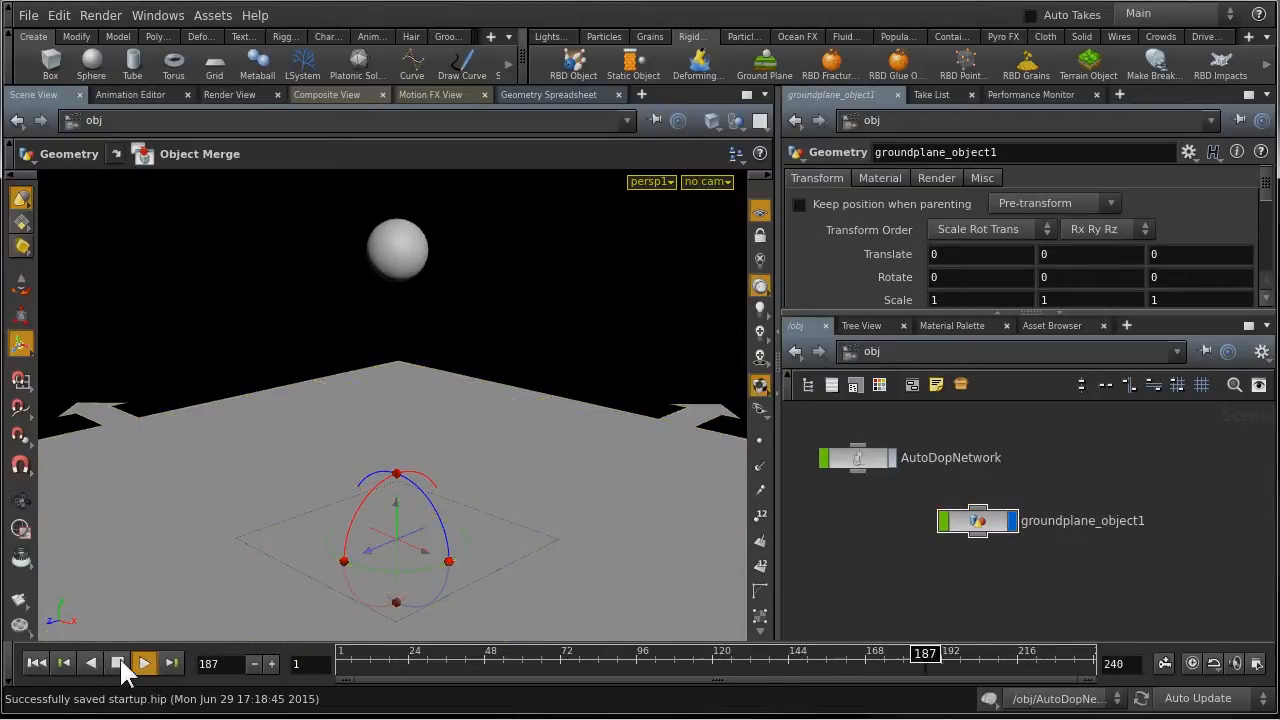
click(118, 665)
click(37, 666)
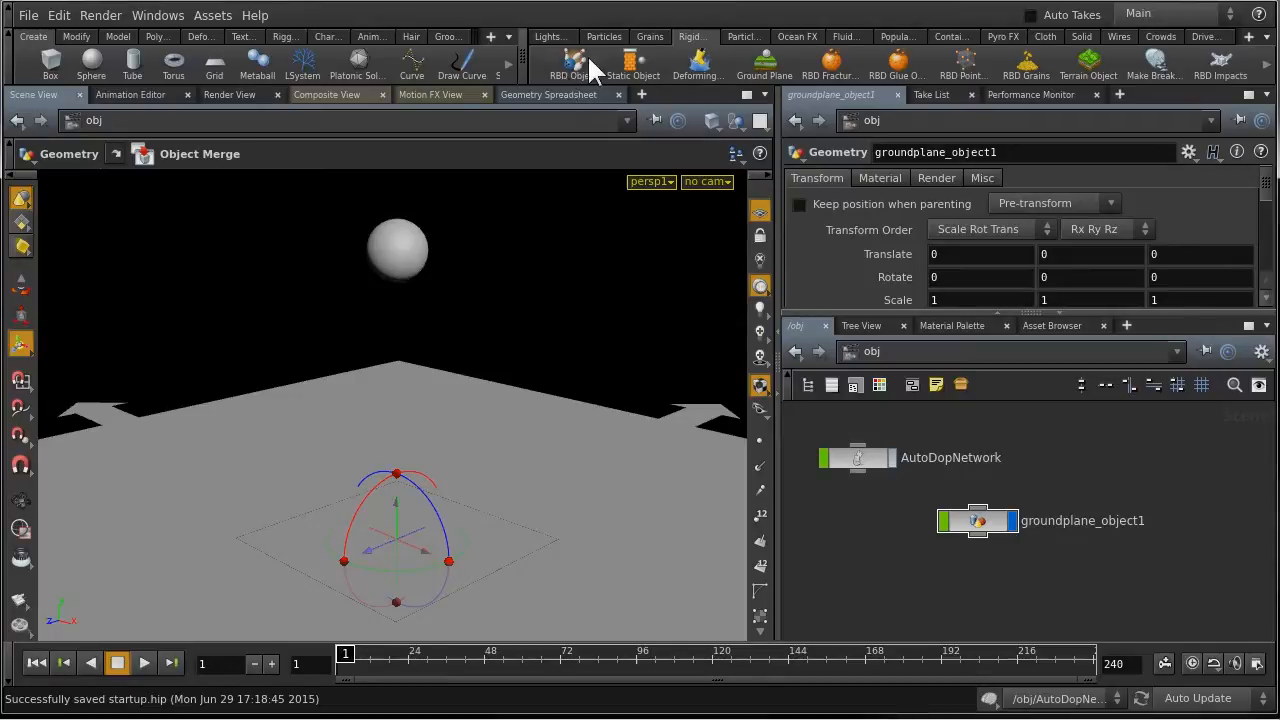
- Turn the sphere above the ground plane into an RBD object
drag(550, 207, 354, 292)
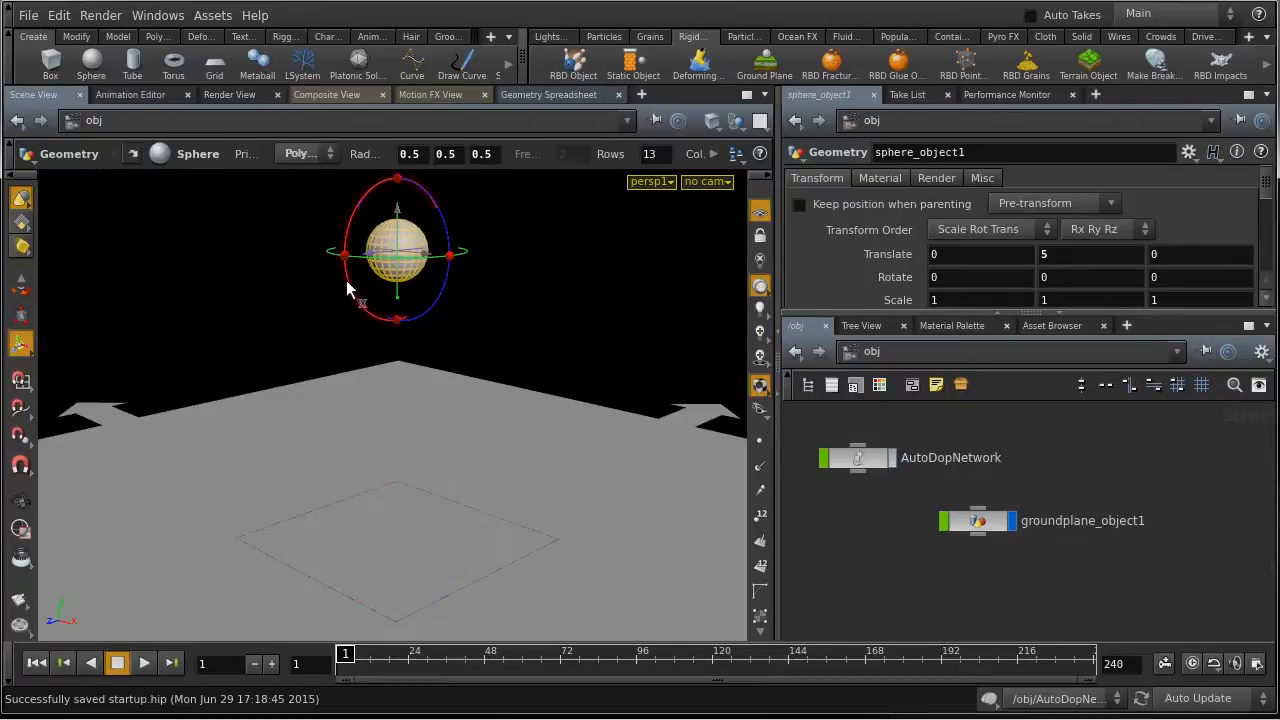
click(573, 68)
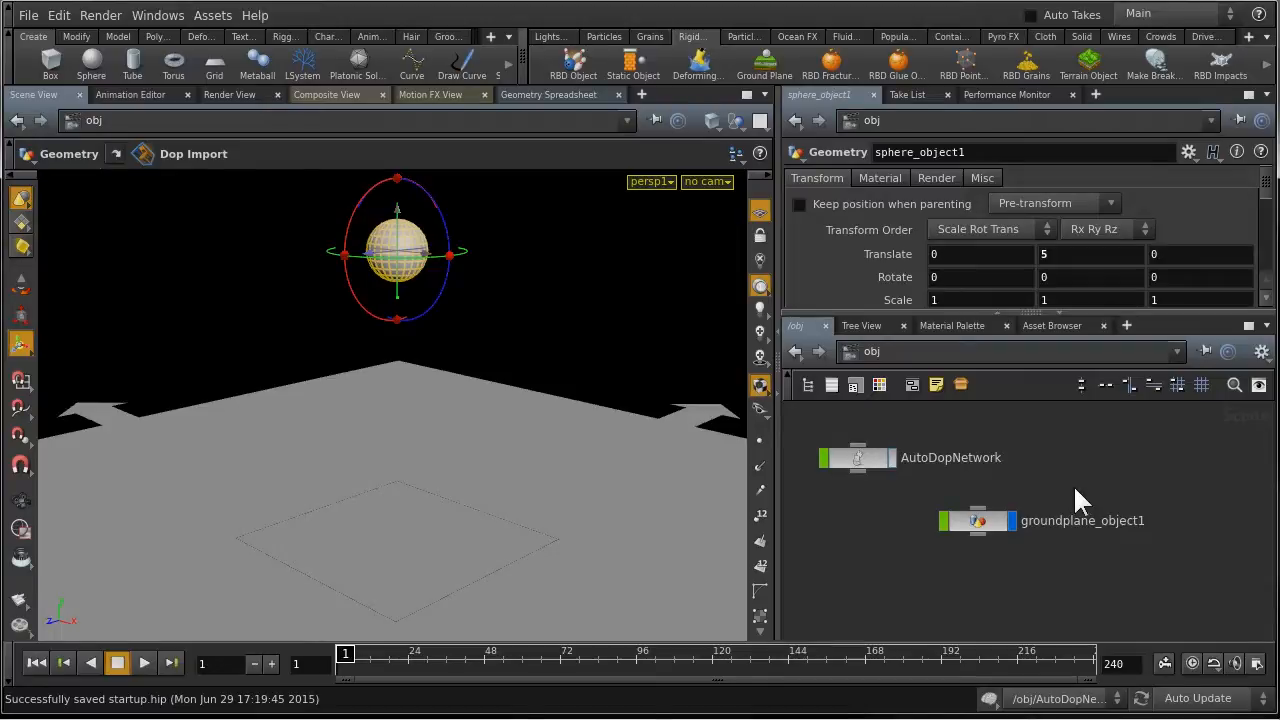
- Go inside the AutoDopNetwork node to open its dynamics network
click(854, 455)
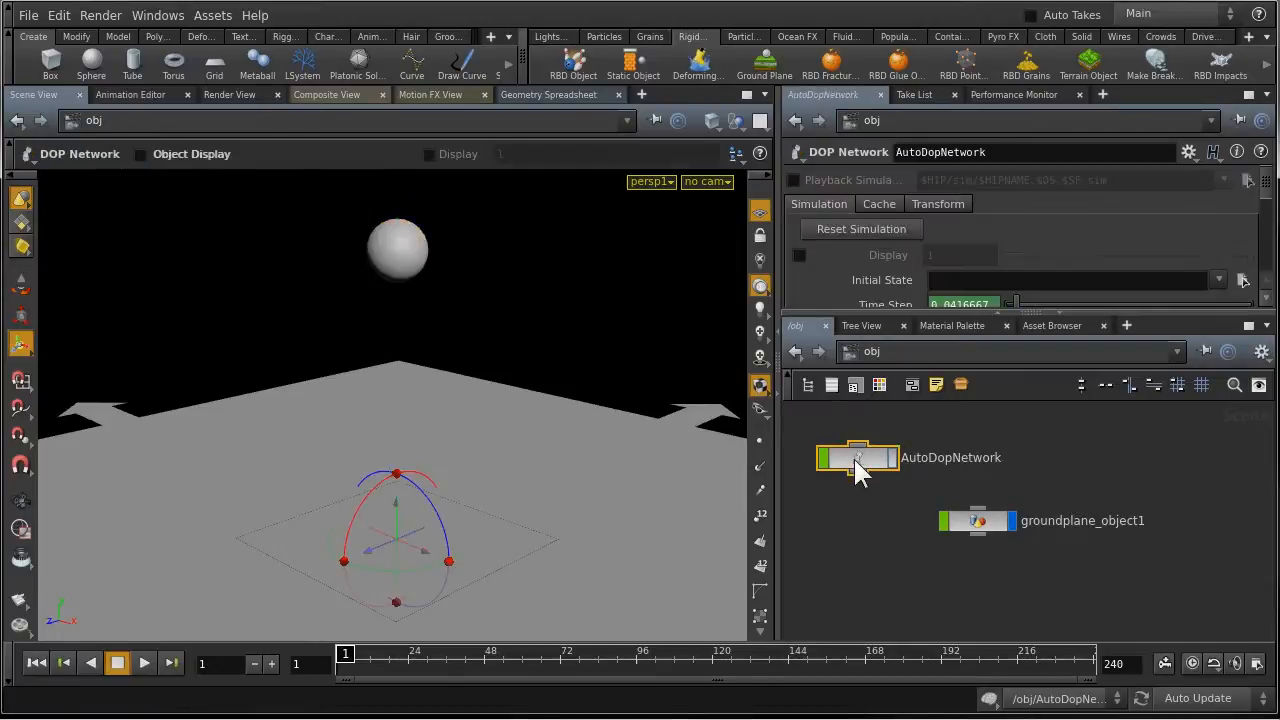
double_click(906, 458)
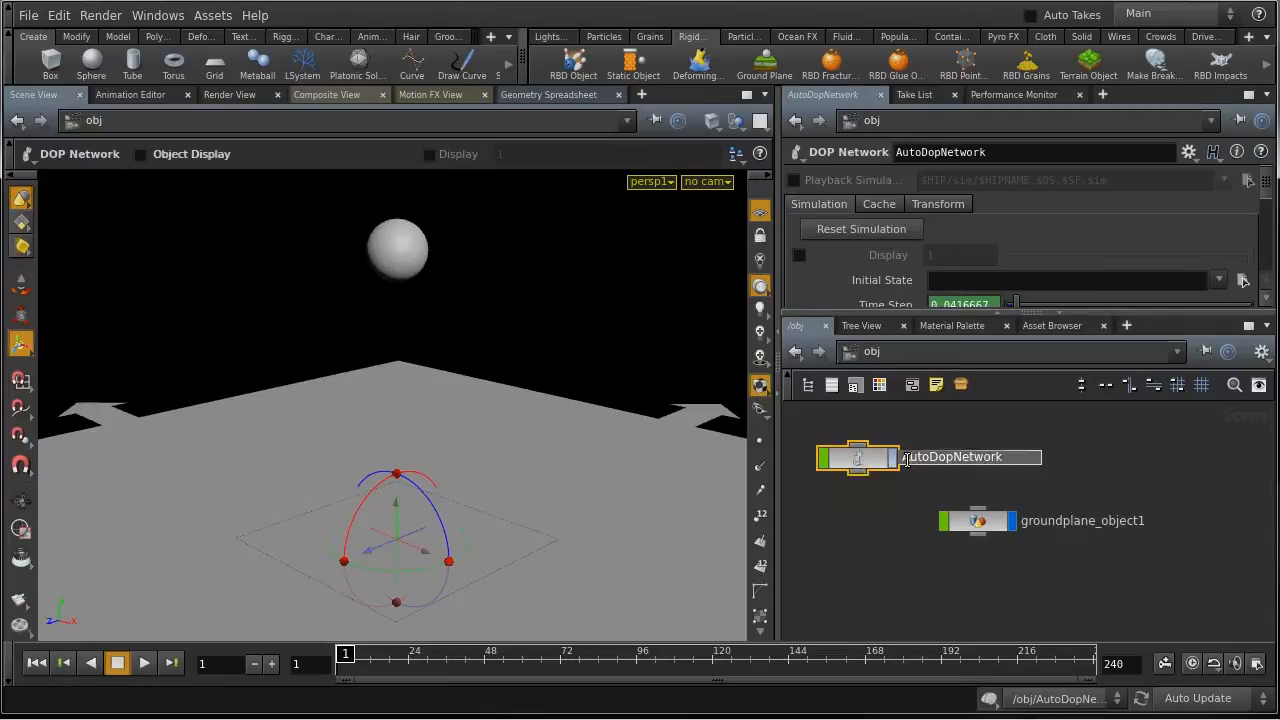
click(905, 489)
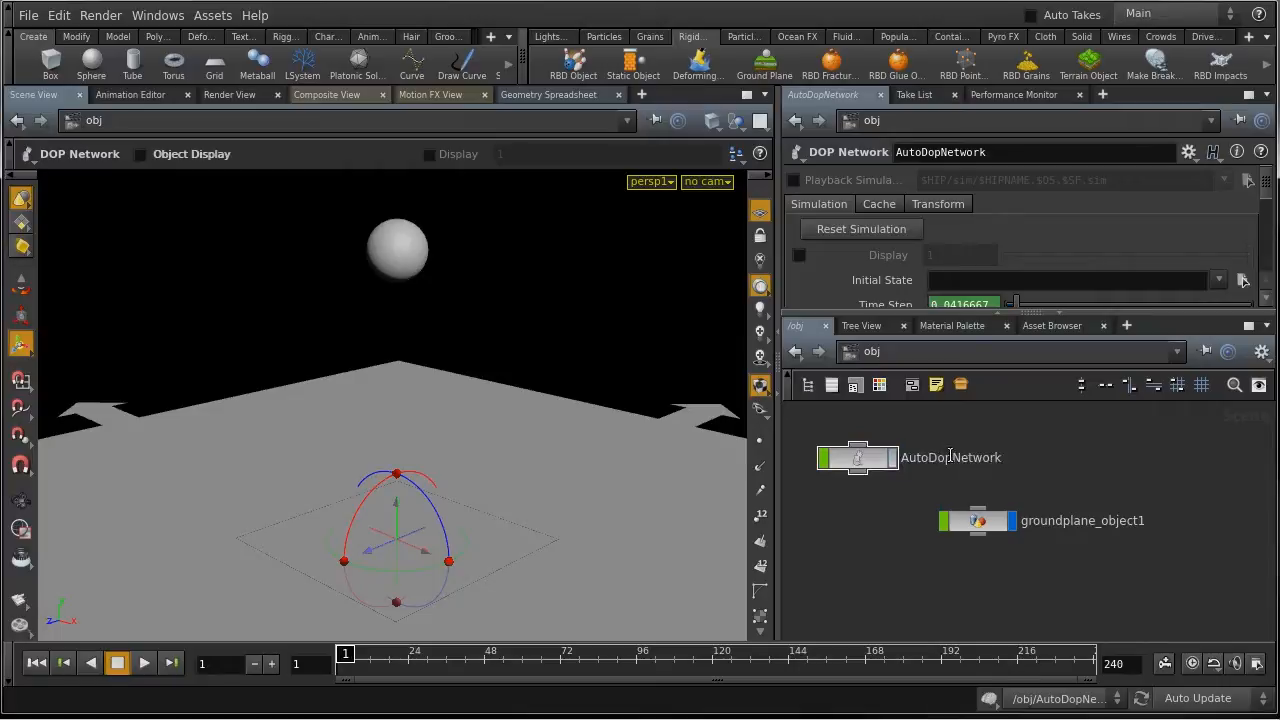
key(Delete)
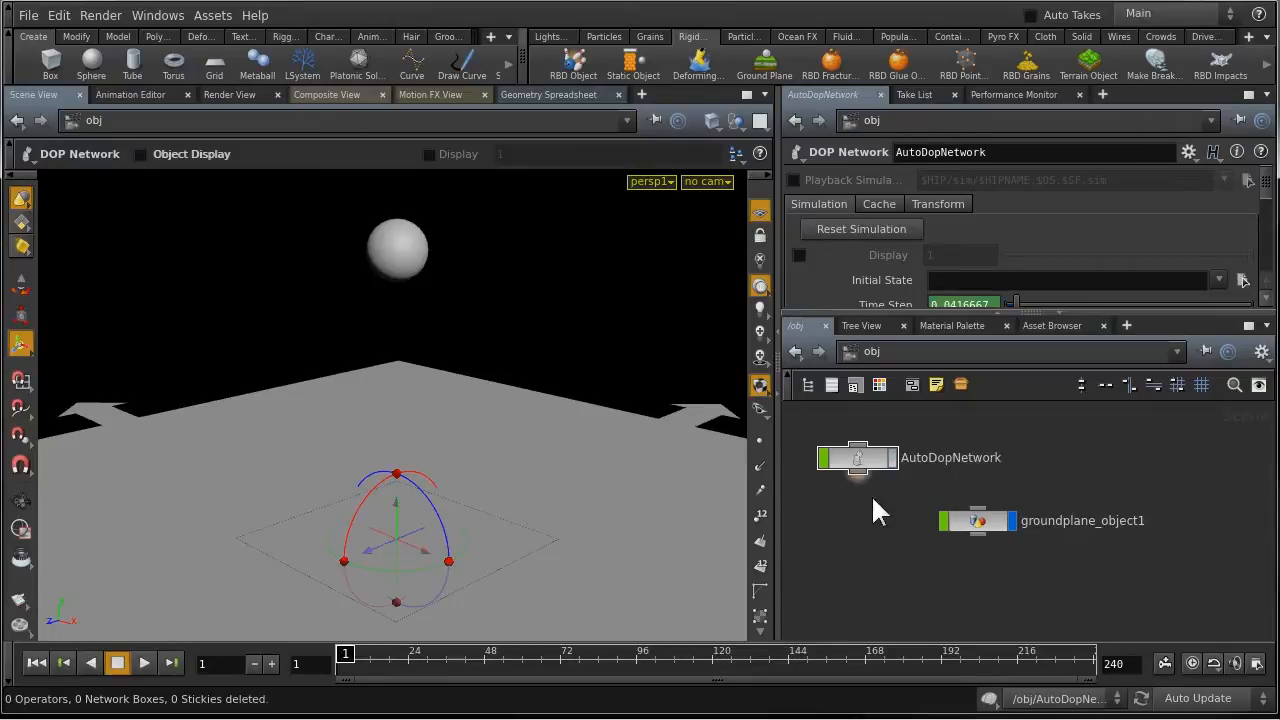
click(870, 463)
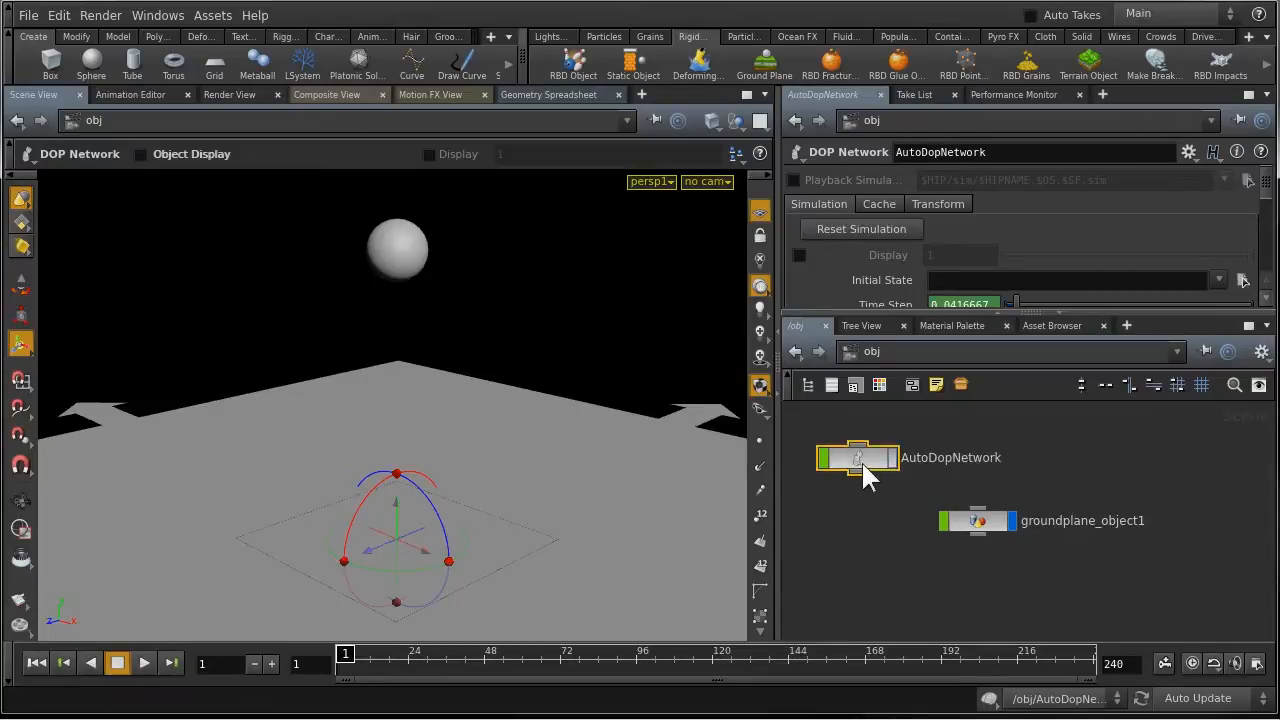
double_click(861, 460)
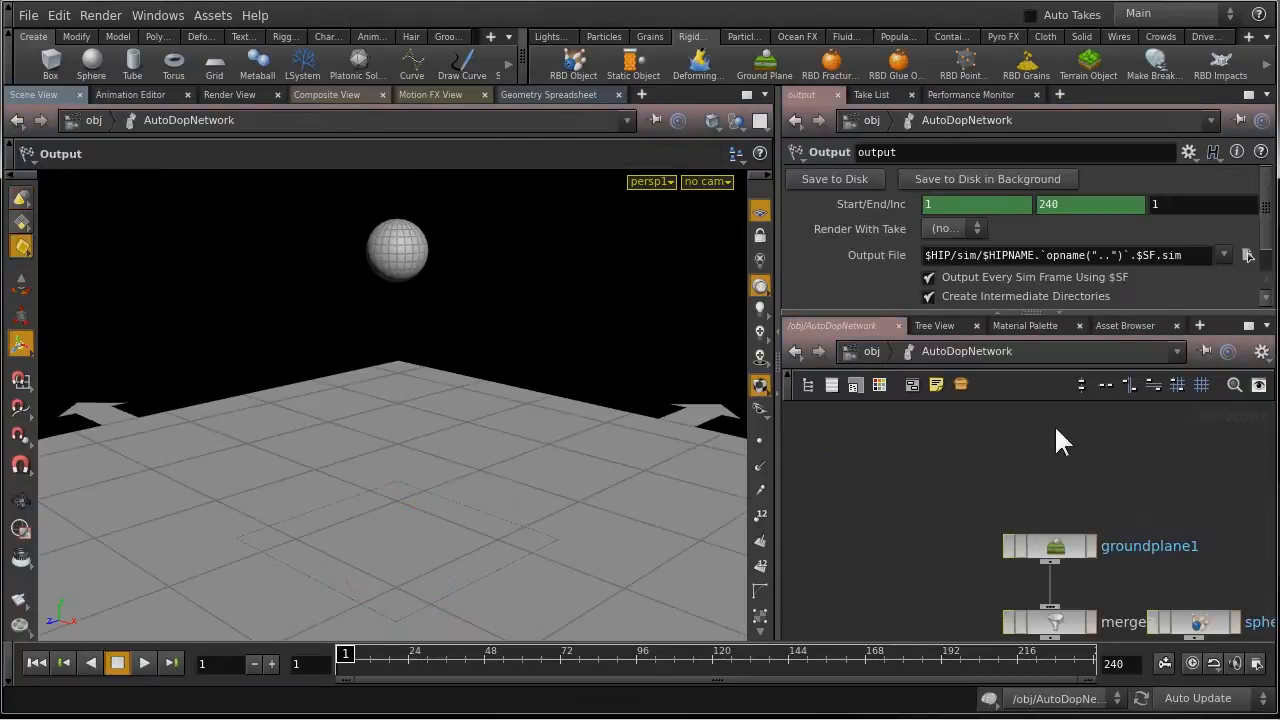
- Automatically lay out the nodes of the dynamics network and select the sphere_object1 node
middle_drag(909, 489, 742, 358)
scroll(1045, 507, down, 3)
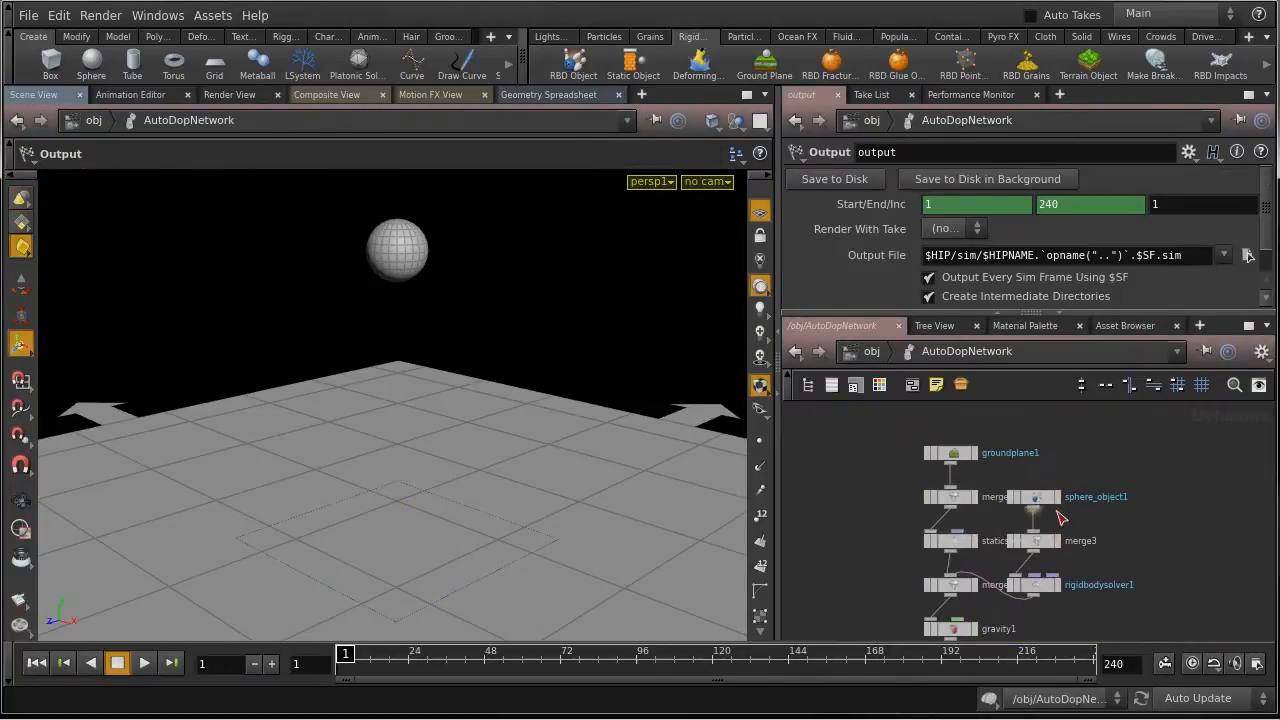
middle_drag(1150, 612, 1135, 557)
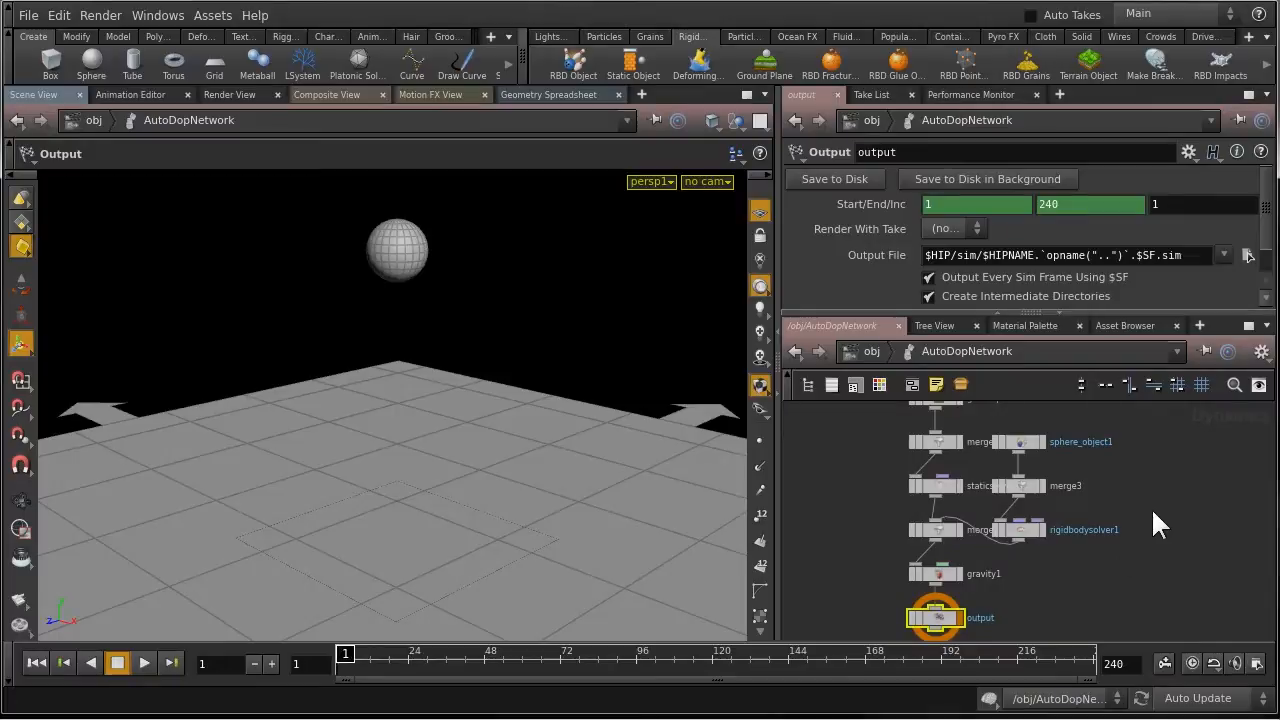
middle_drag(1151, 507, 1141, 546)
scroll(1141, 546, down, 2)
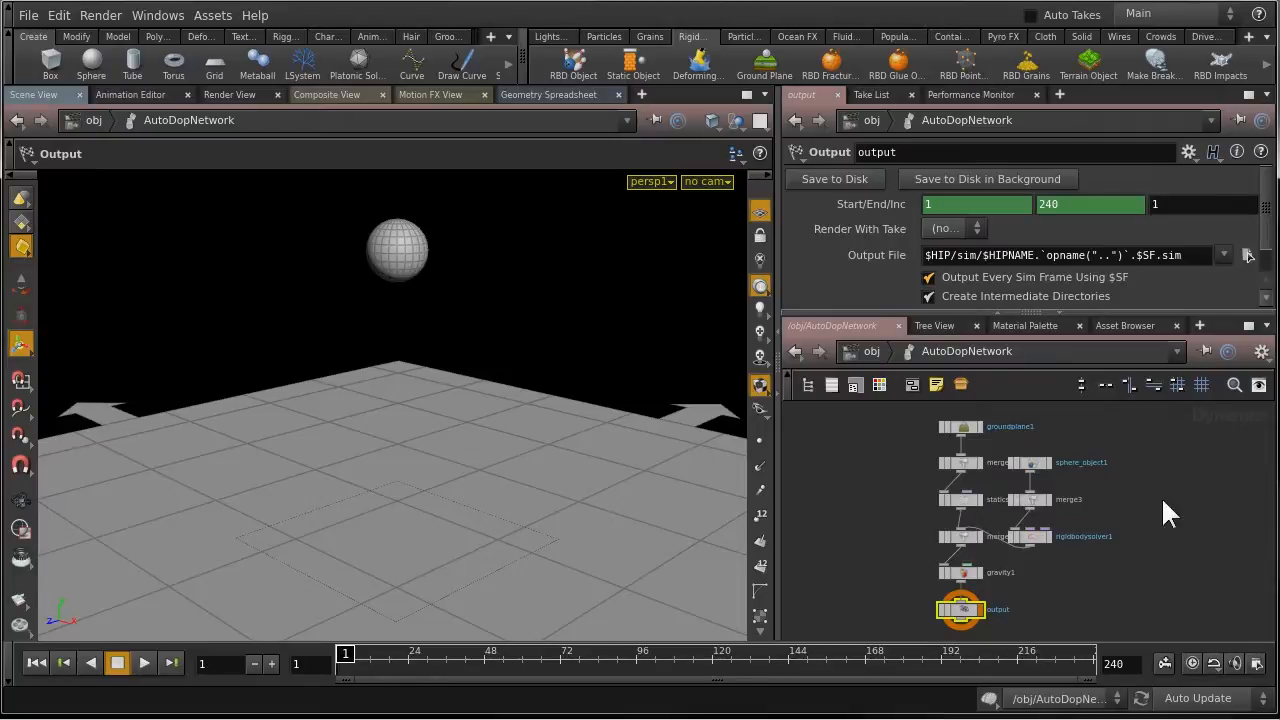
key(l)
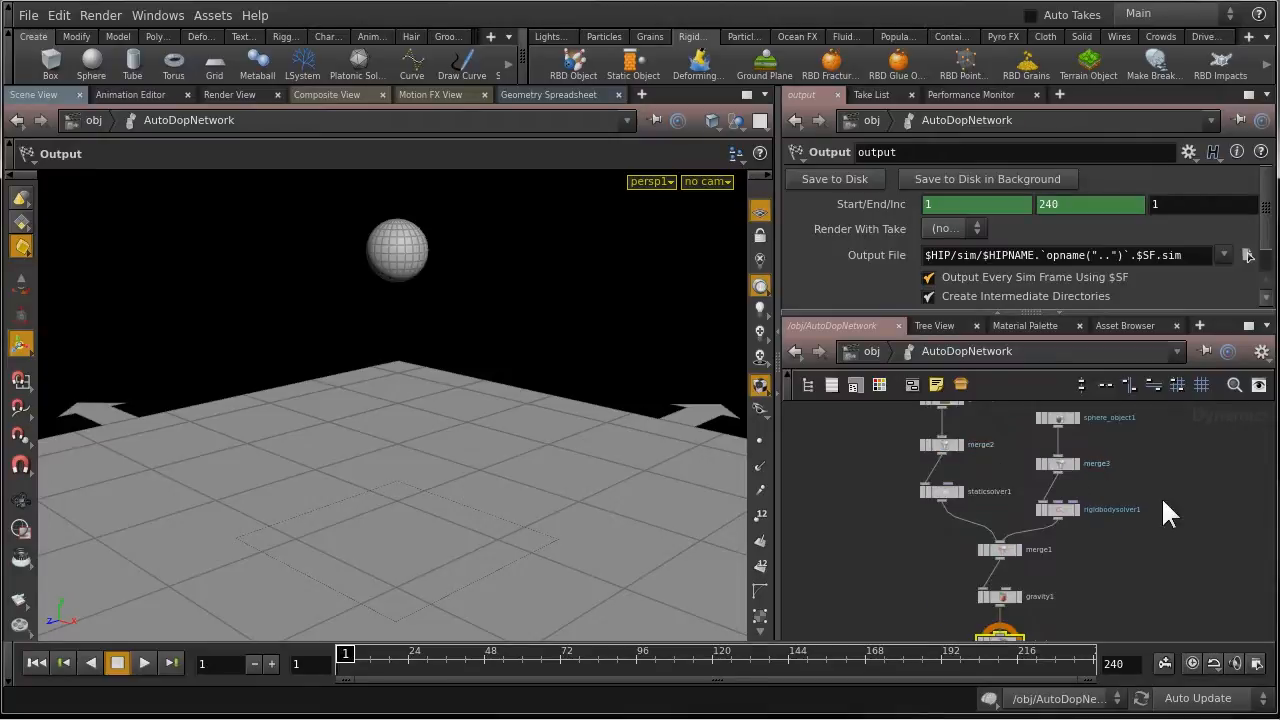
middle_drag(1166, 490, 1109, 591)
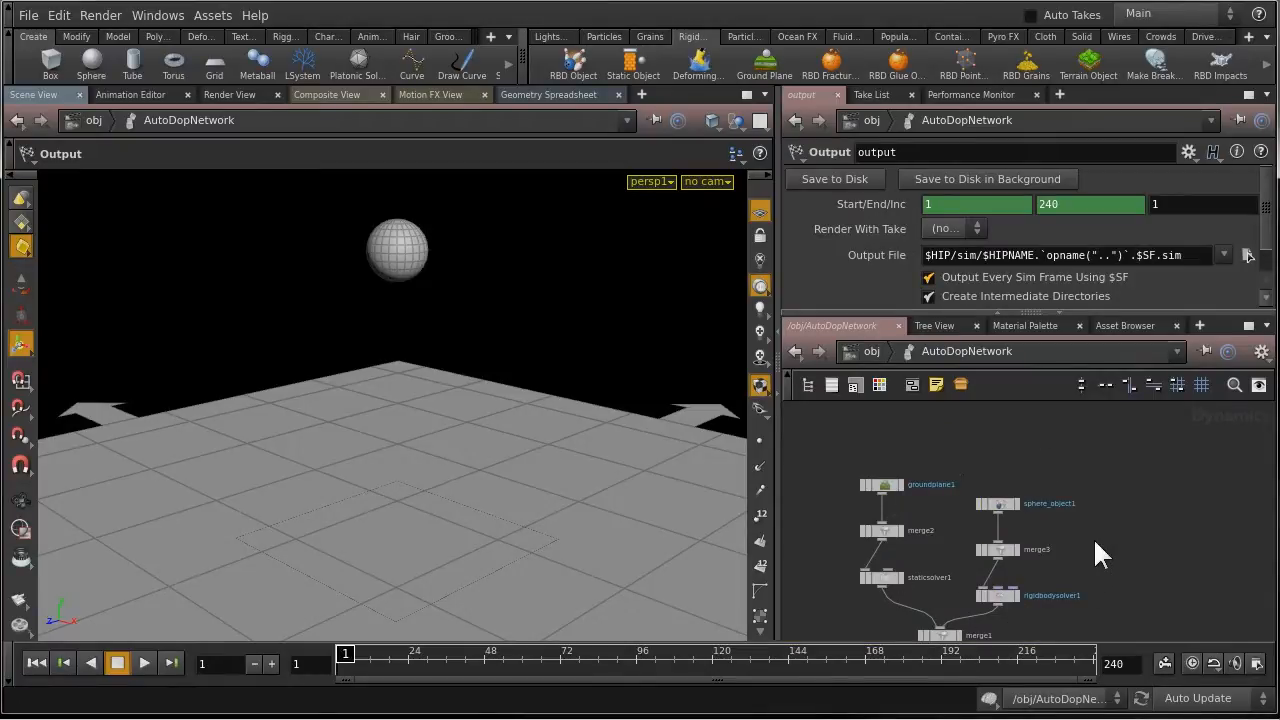
middle_drag(1104, 527, 1113, 488)
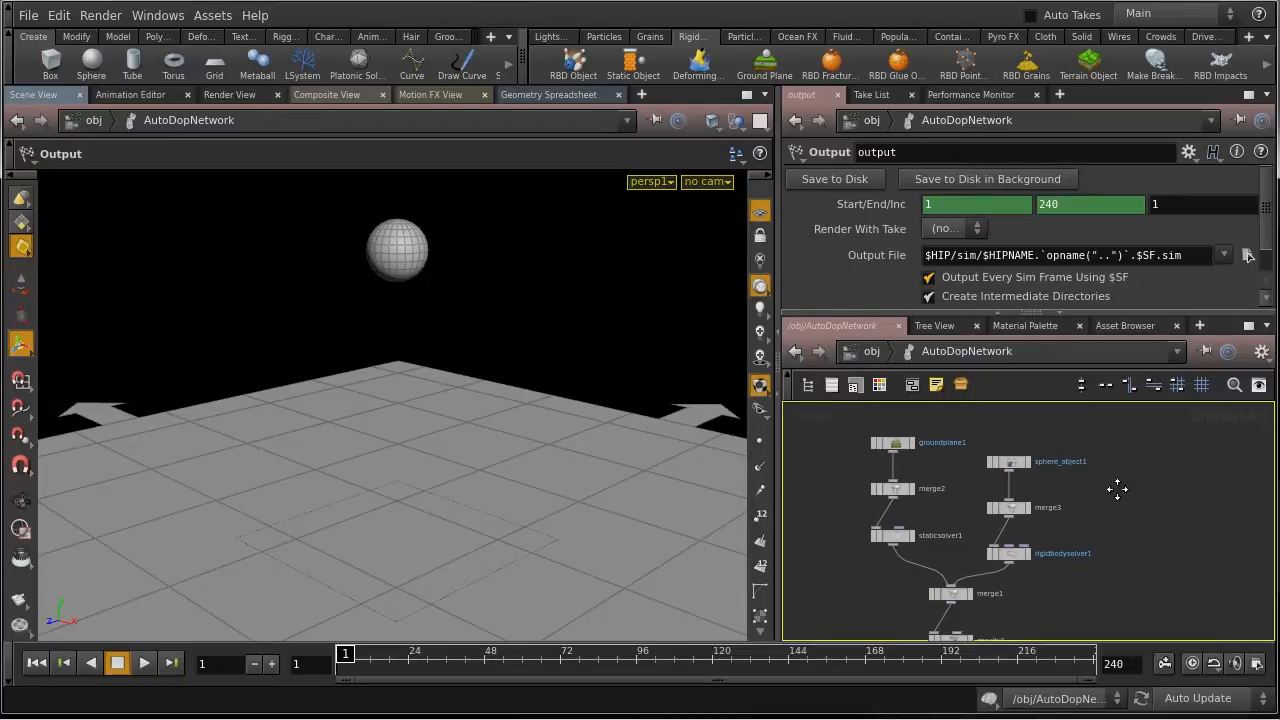
drag(1098, 423, 967, 480)
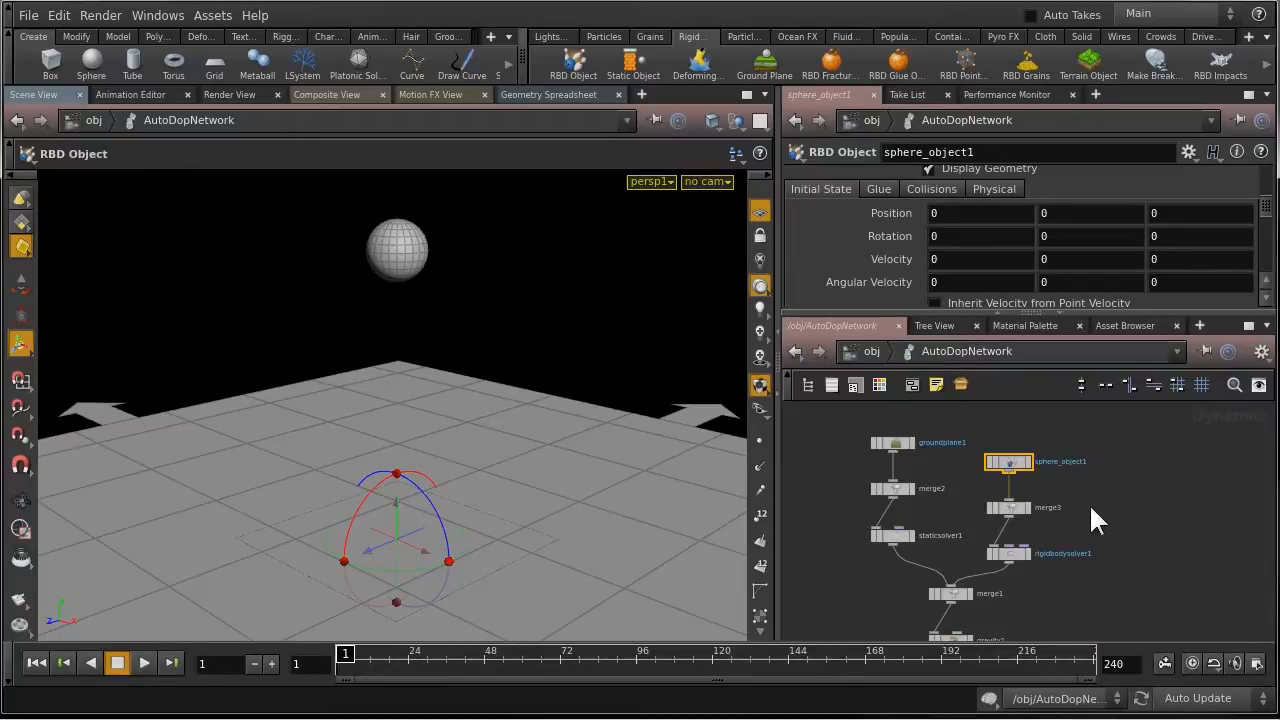
key(ctrl+s)
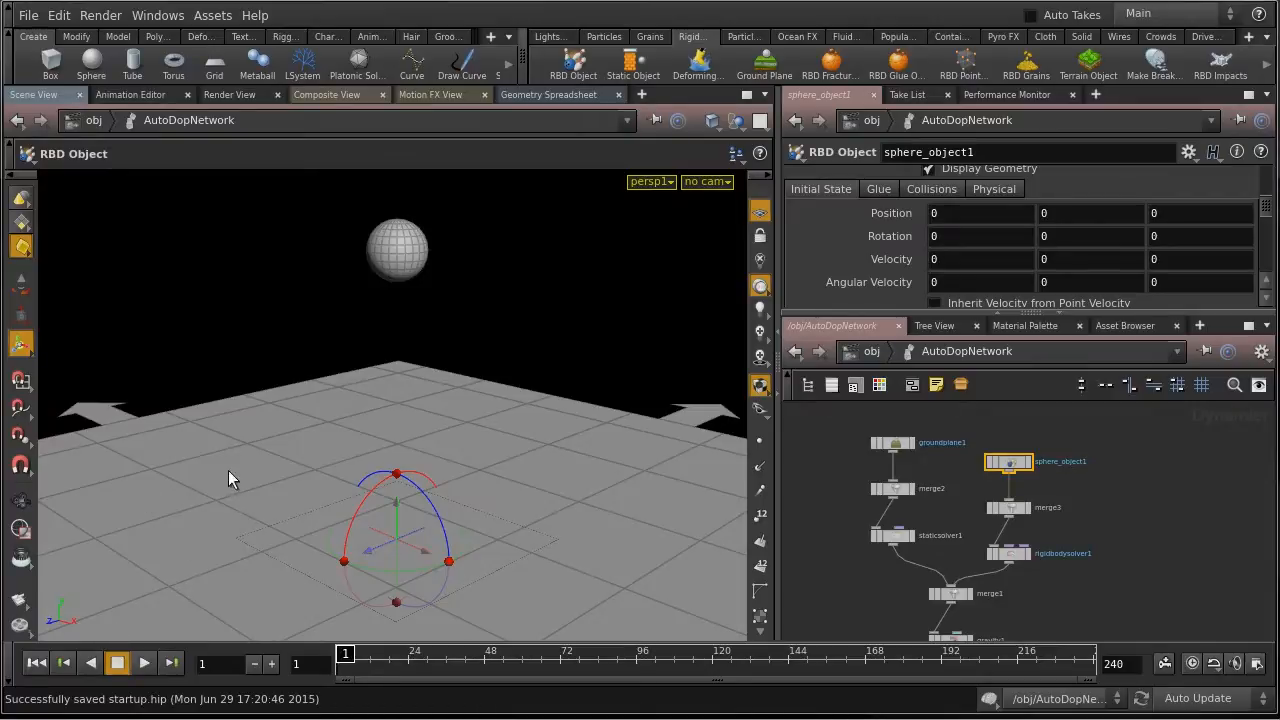
- Play the falling sphere simulation, return to frame 1 and turn on real-time playback
click(137, 663)
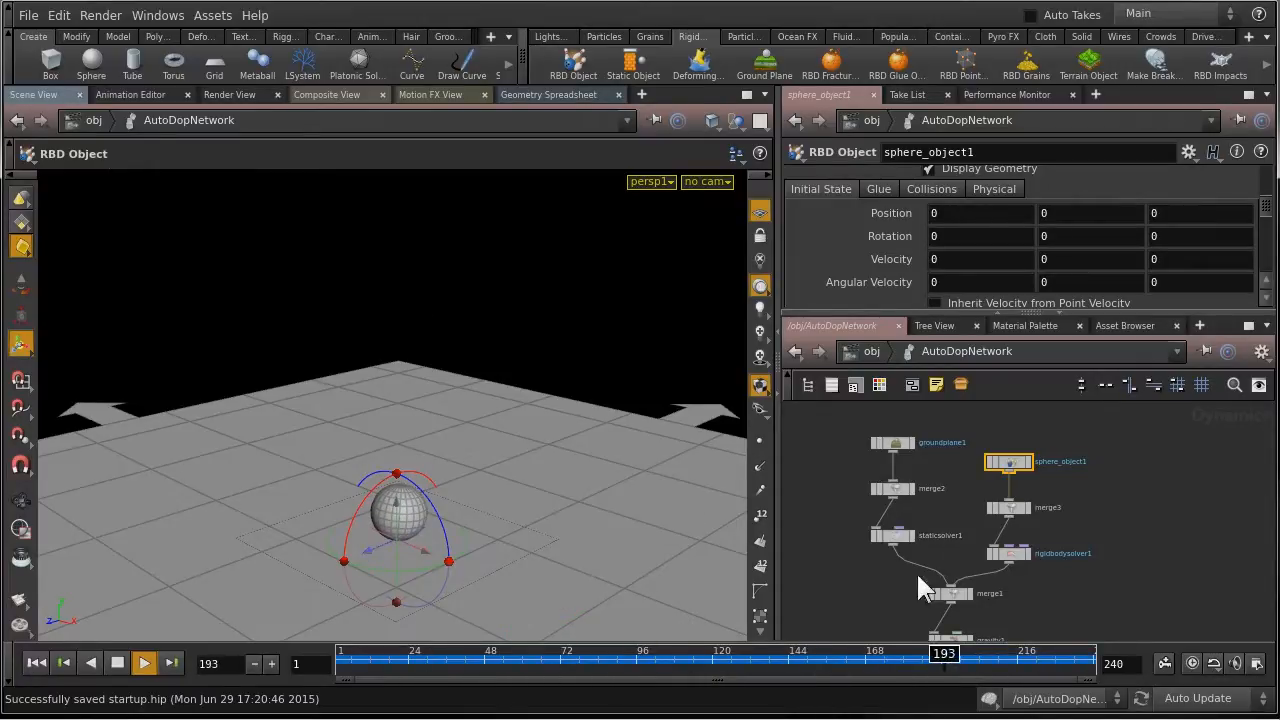
click(117, 664)
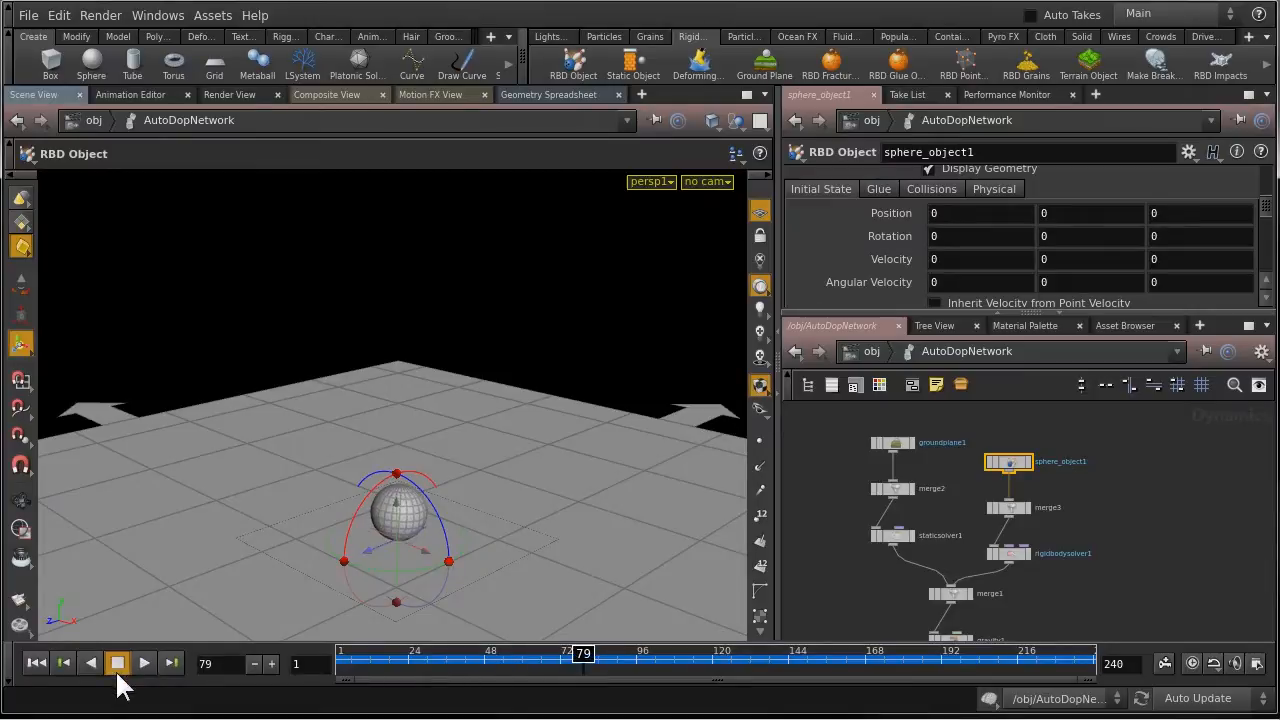
click(36, 663)
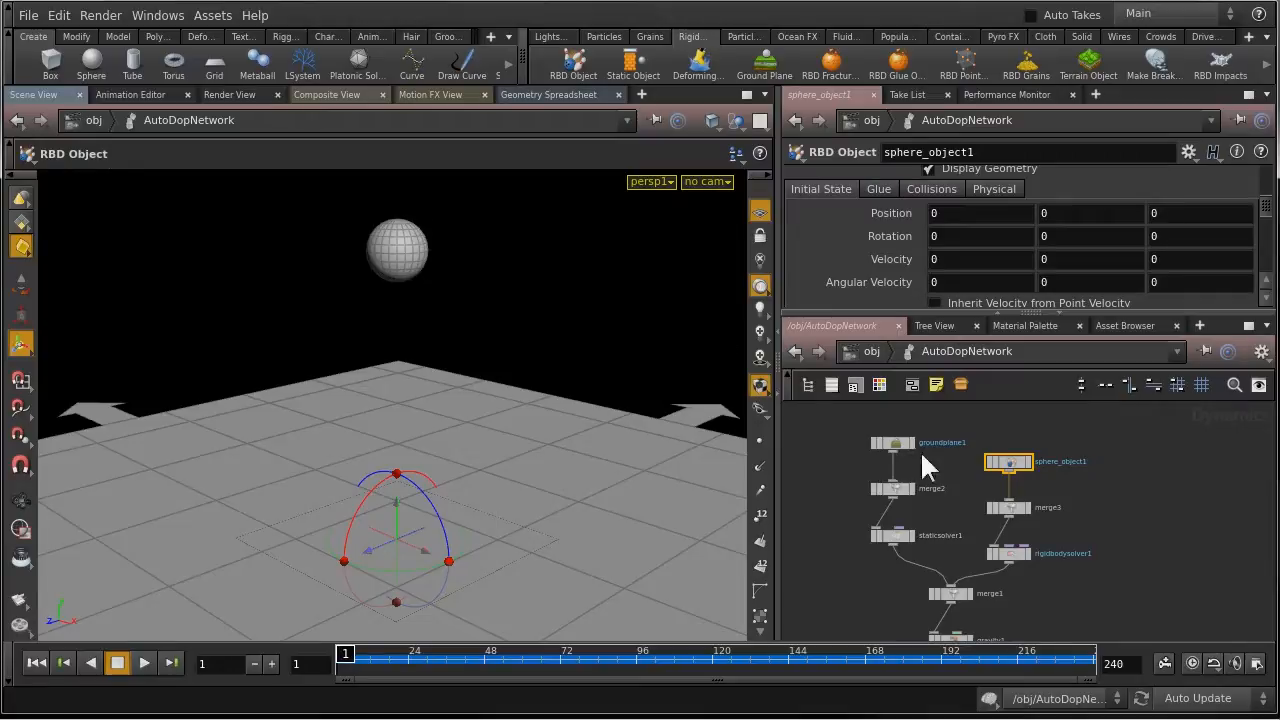
click(1190, 662)
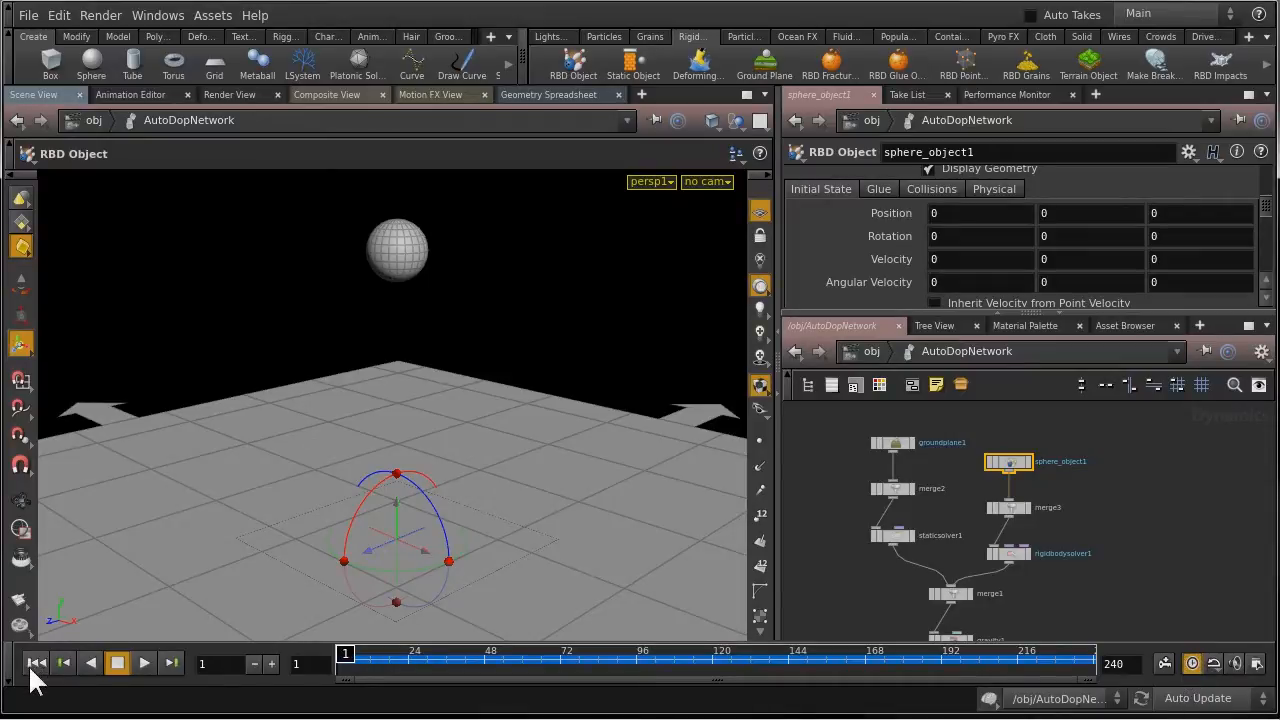
- Play the falling sphere simulation in real time, stop it and return to frame 1
click(144, 663)
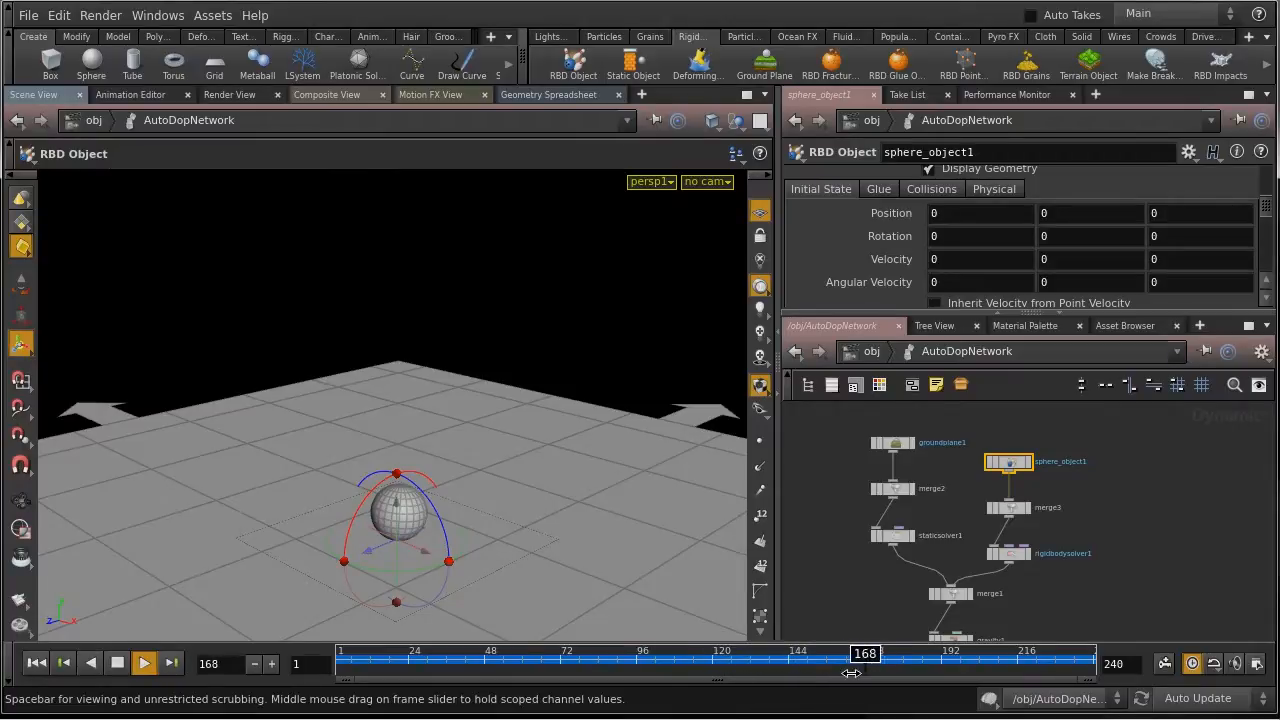
click(117, 664)
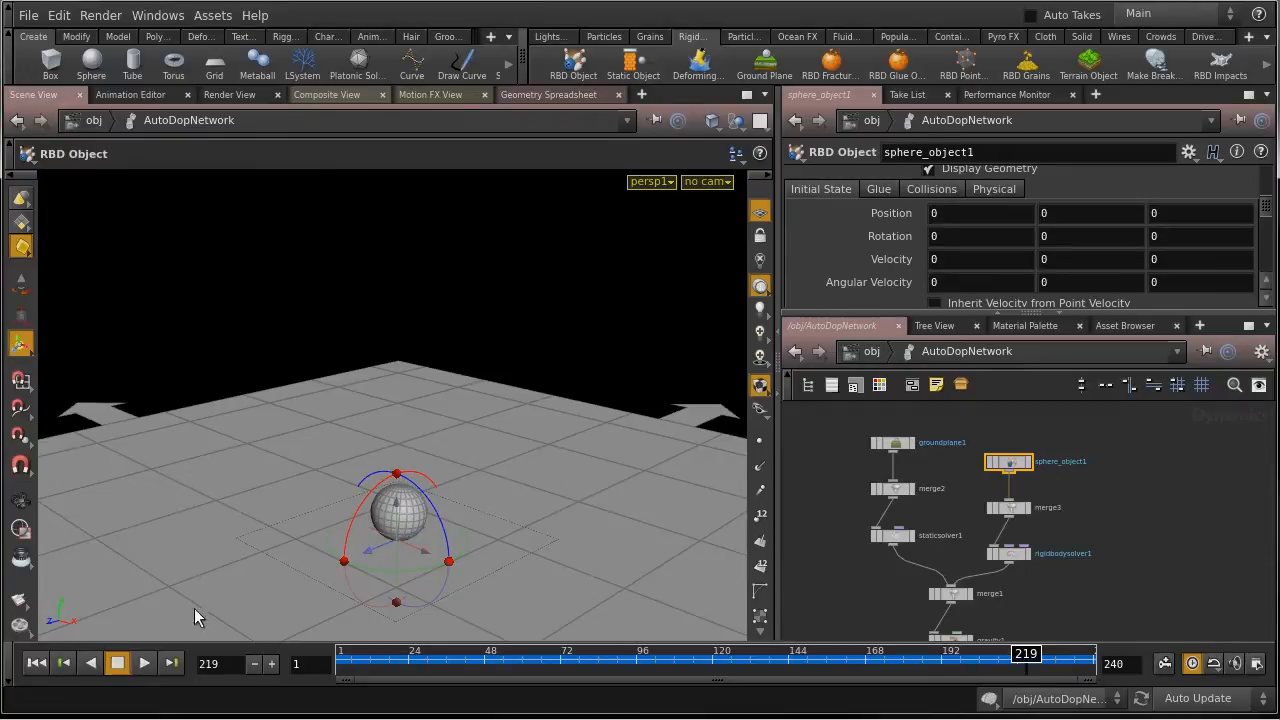
click(37, 664)
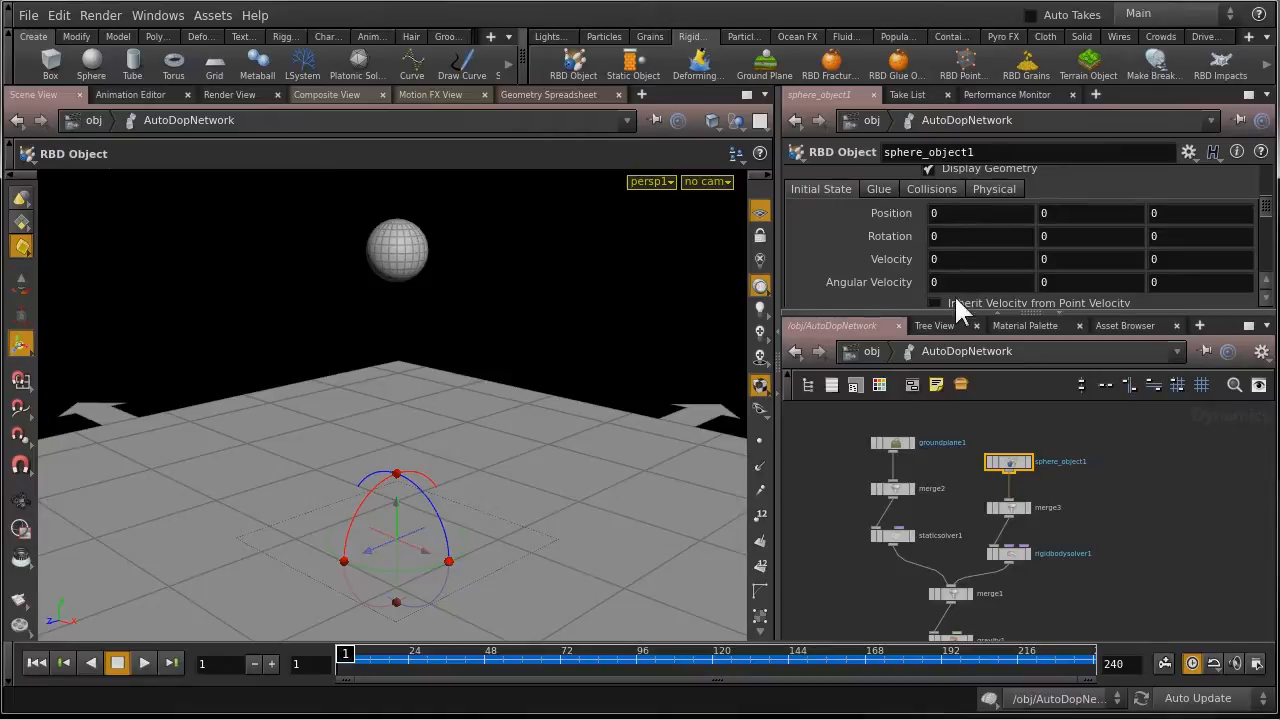
- Apply Make Breakable to the sphere RBD object above the ground plane
click(1112, 452)
click(1005, 463)
scroll(1012, 480, up, 3)
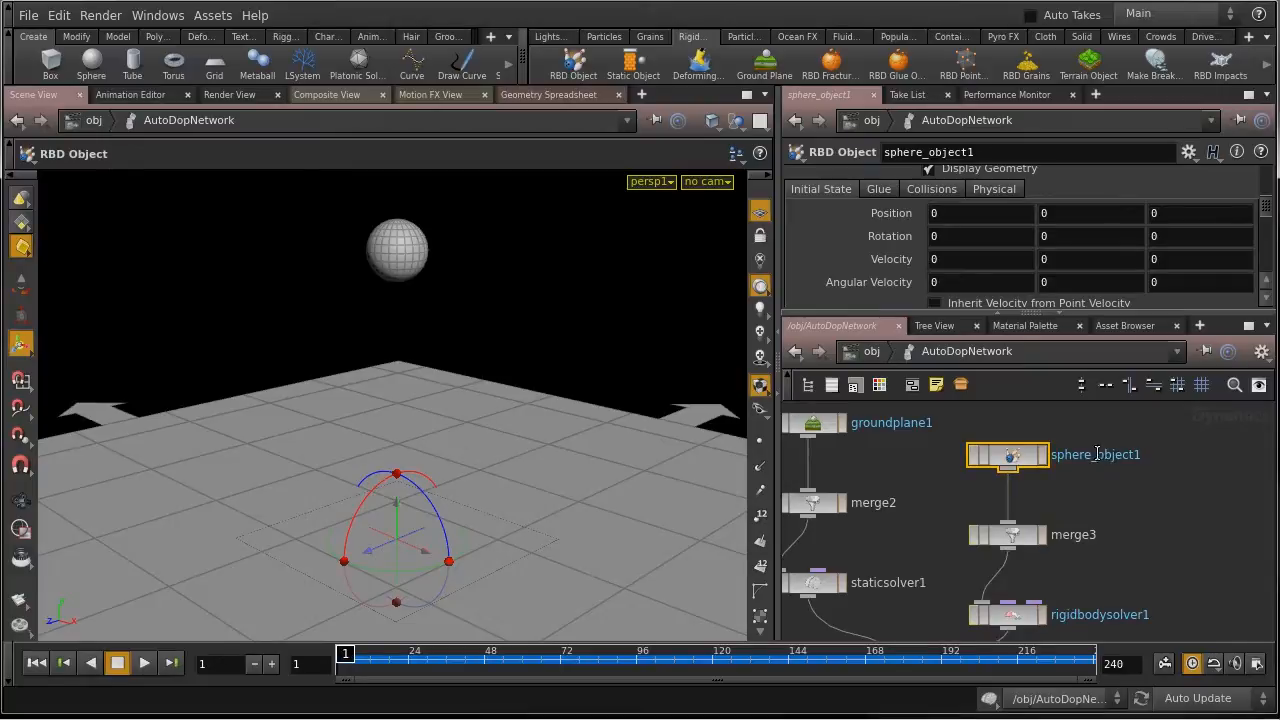
drag(1124, 427, 938, 489)
click(1160, 62)
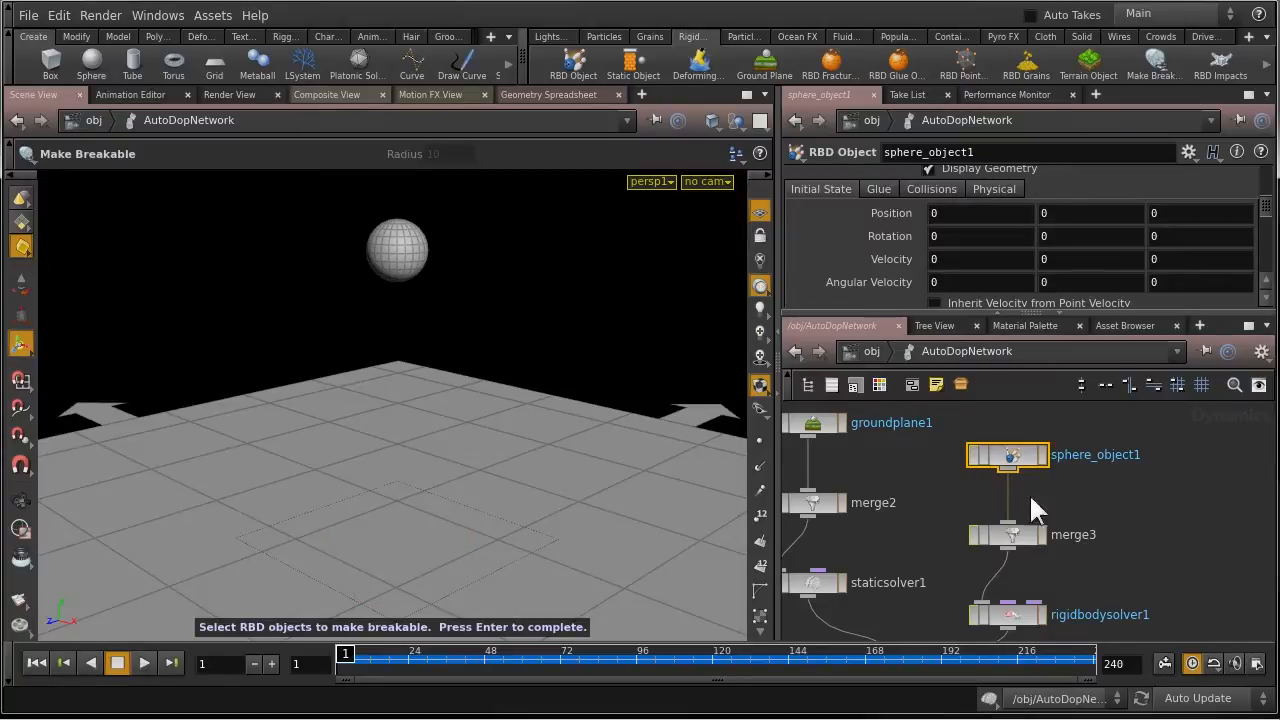
click(1111, 429)
click(1045, 452)
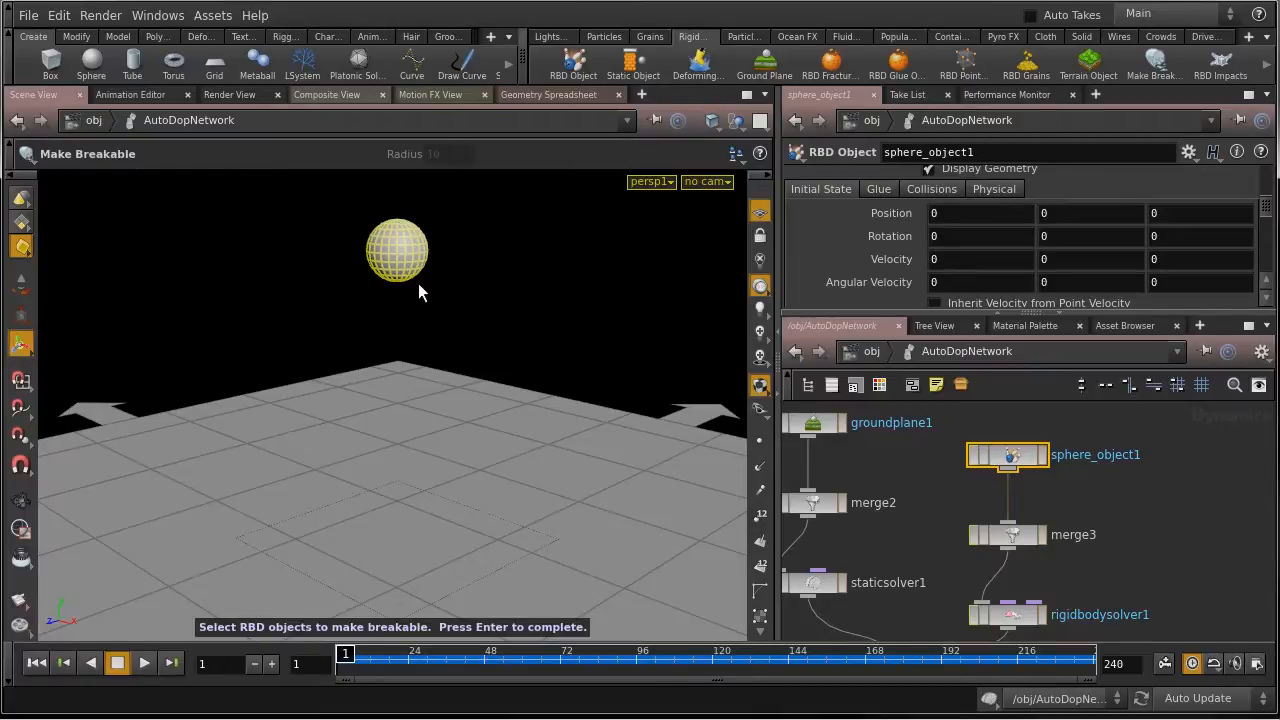
key(Return)
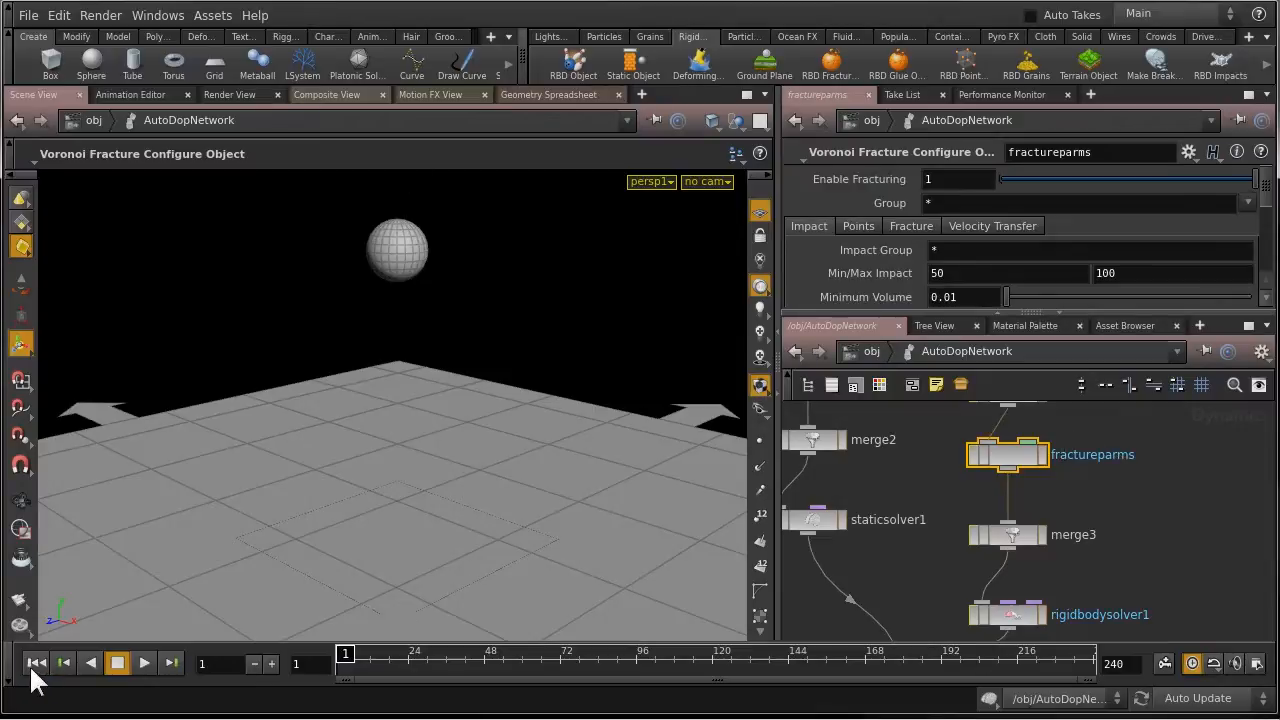
- Play the breaking sphere simulation, replay it from frame 1 and save the startup.hip scene
click(144, 663)
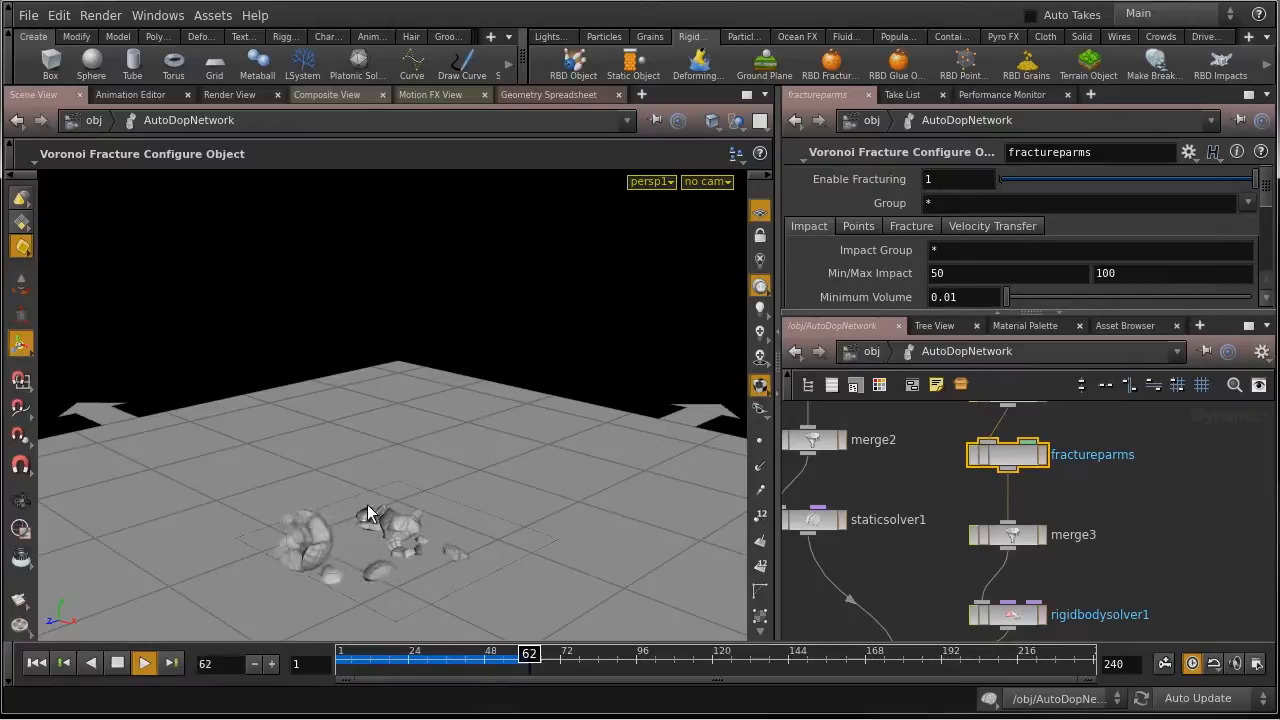
click(117, 664)
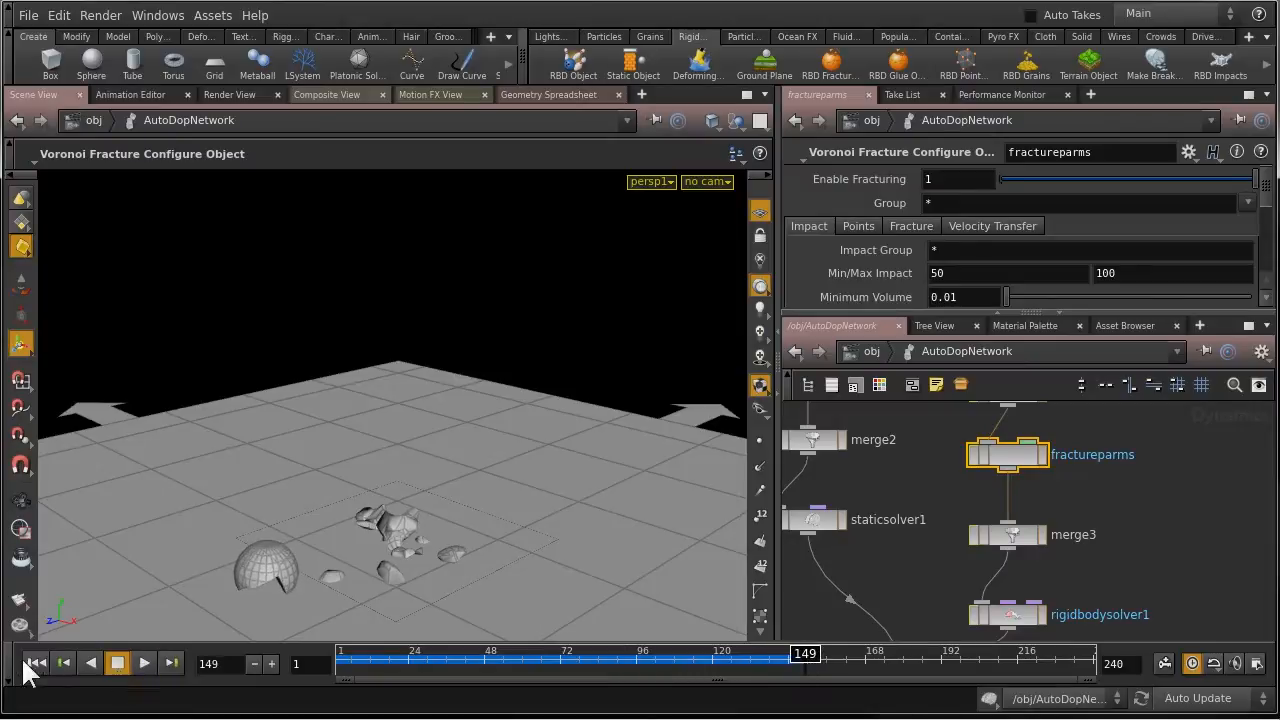
click(36, 663)
click(144, 663)
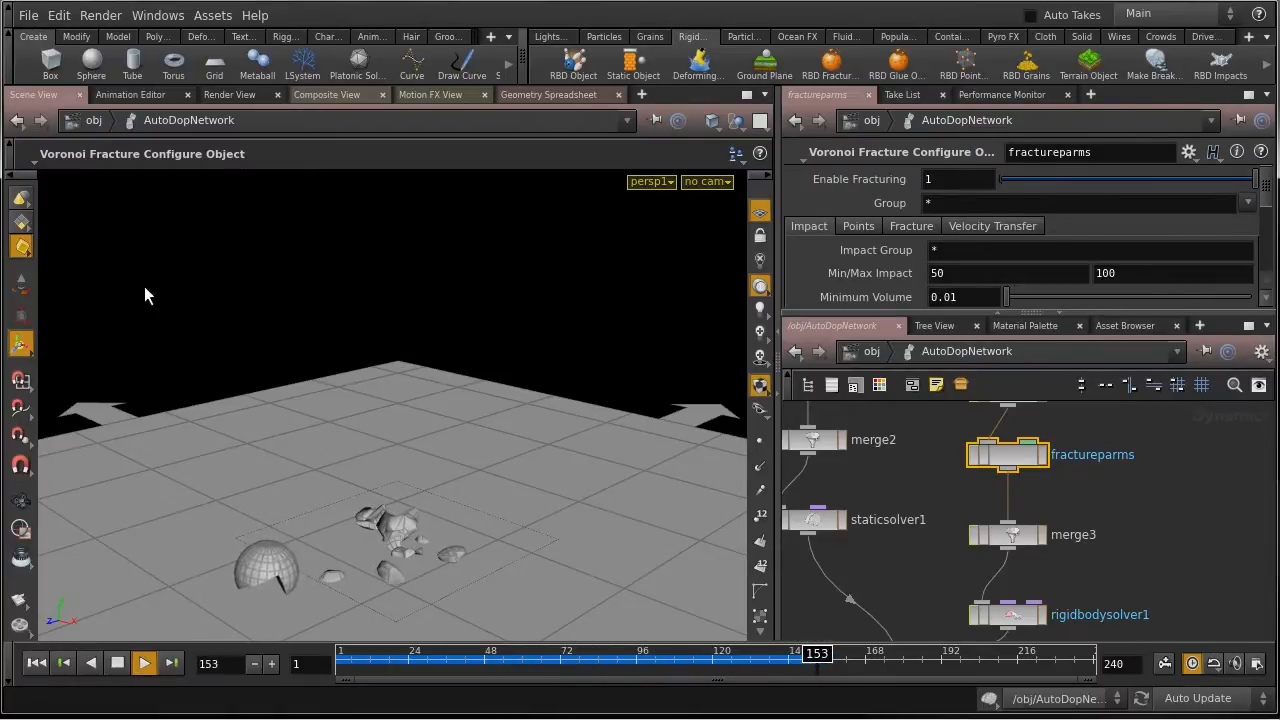
key(ctrl+s)
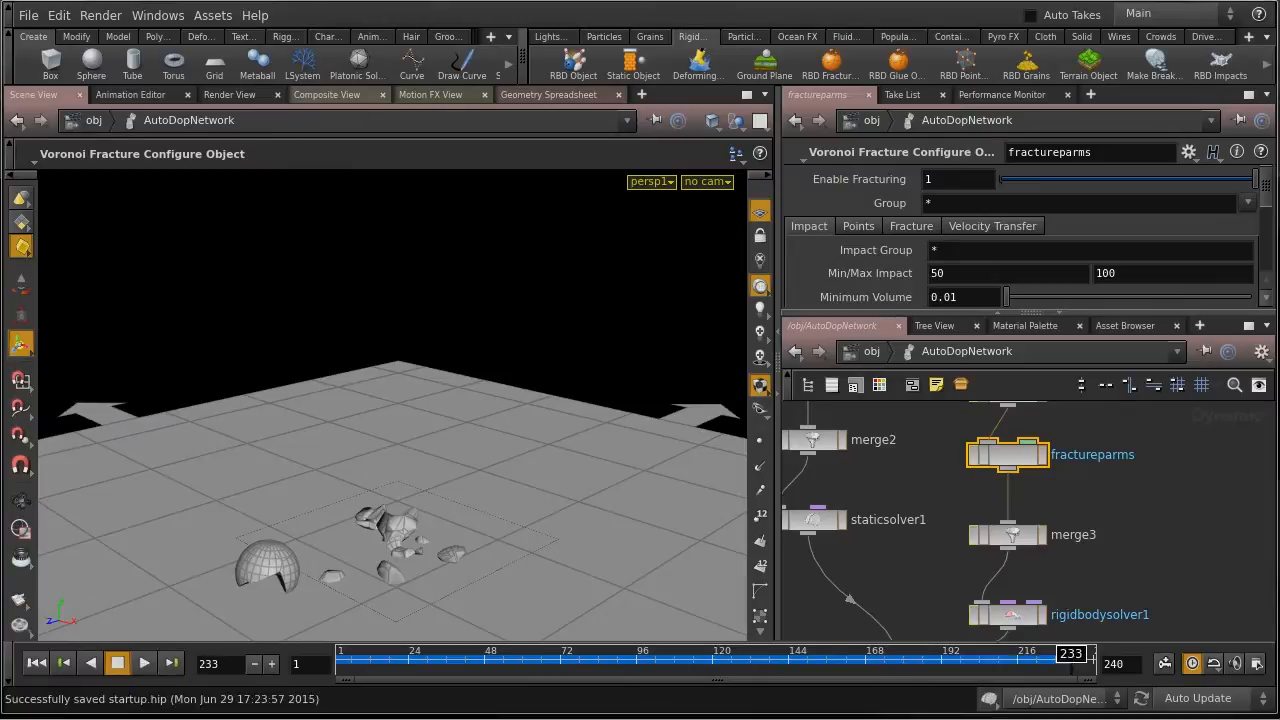